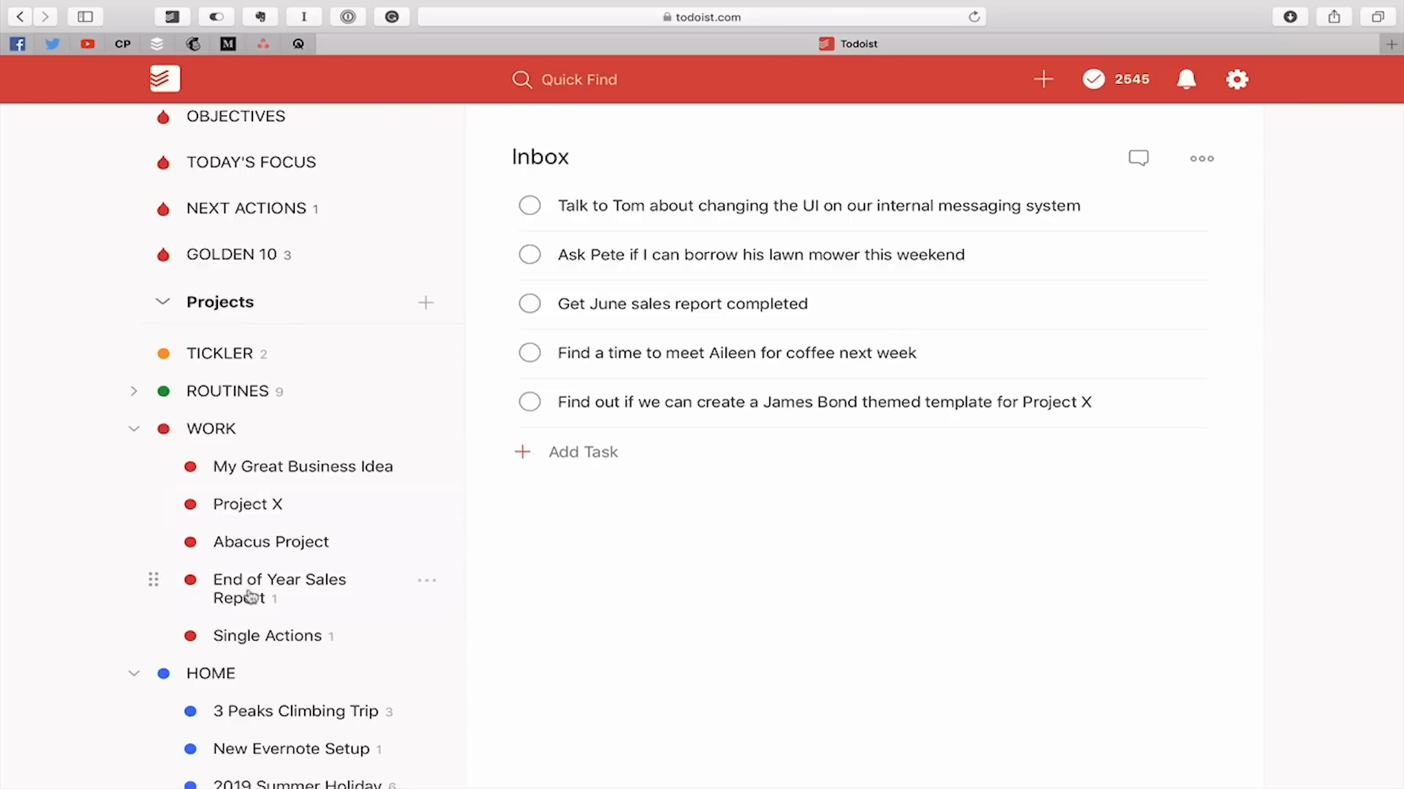
Step: Add the colleague's name label to the internal messaging system task and move it to the Single Actions project under WORK
left_click(134, 674)
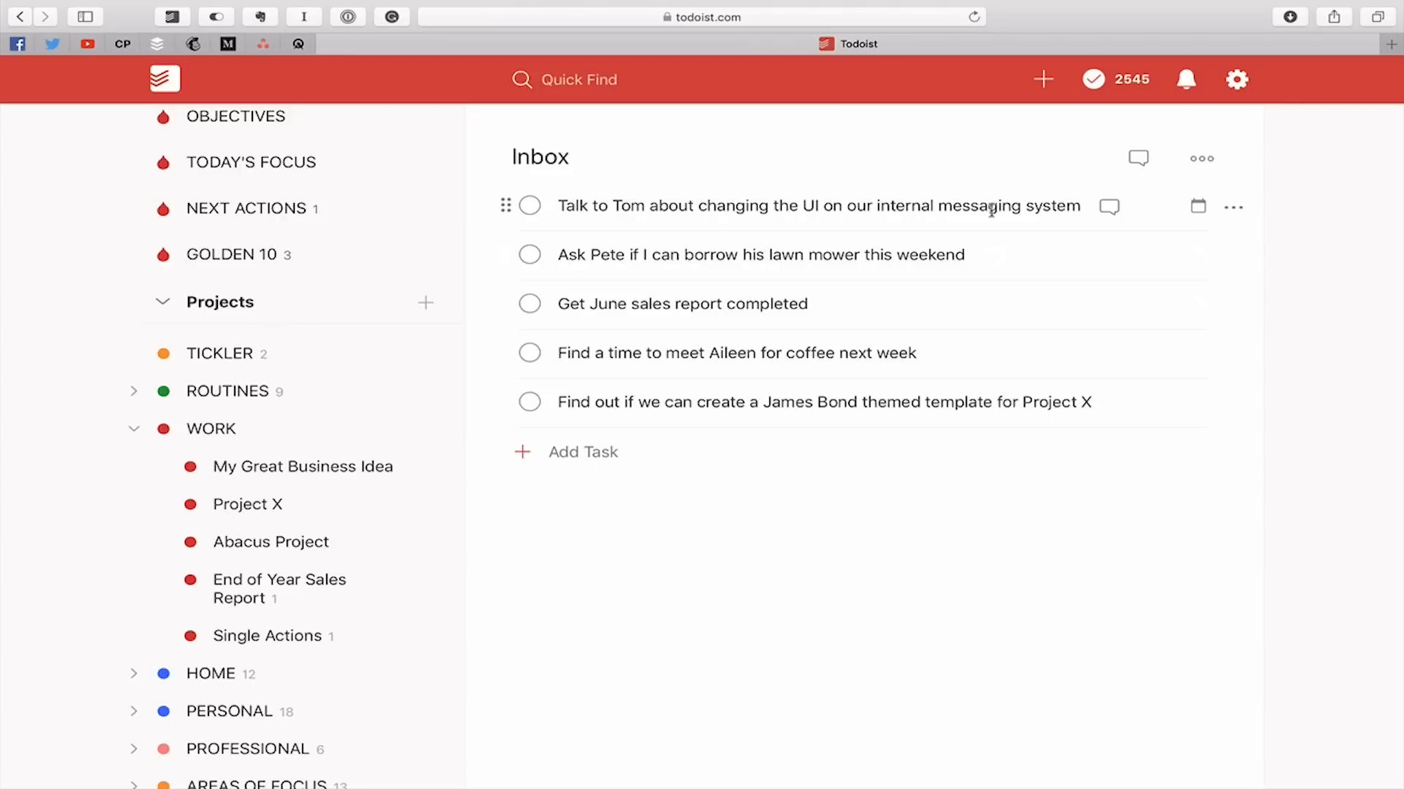
left_click(969, 206)
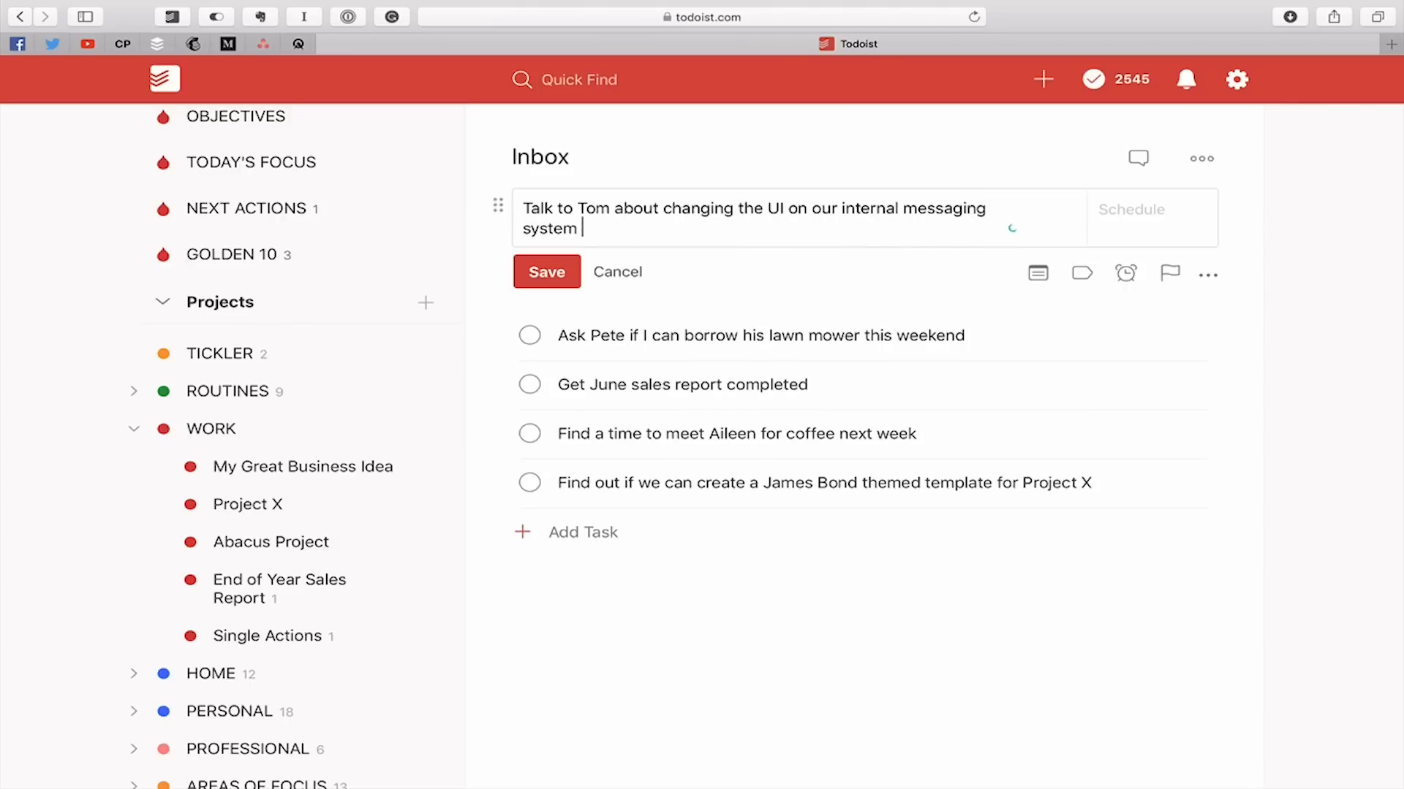
type("@")
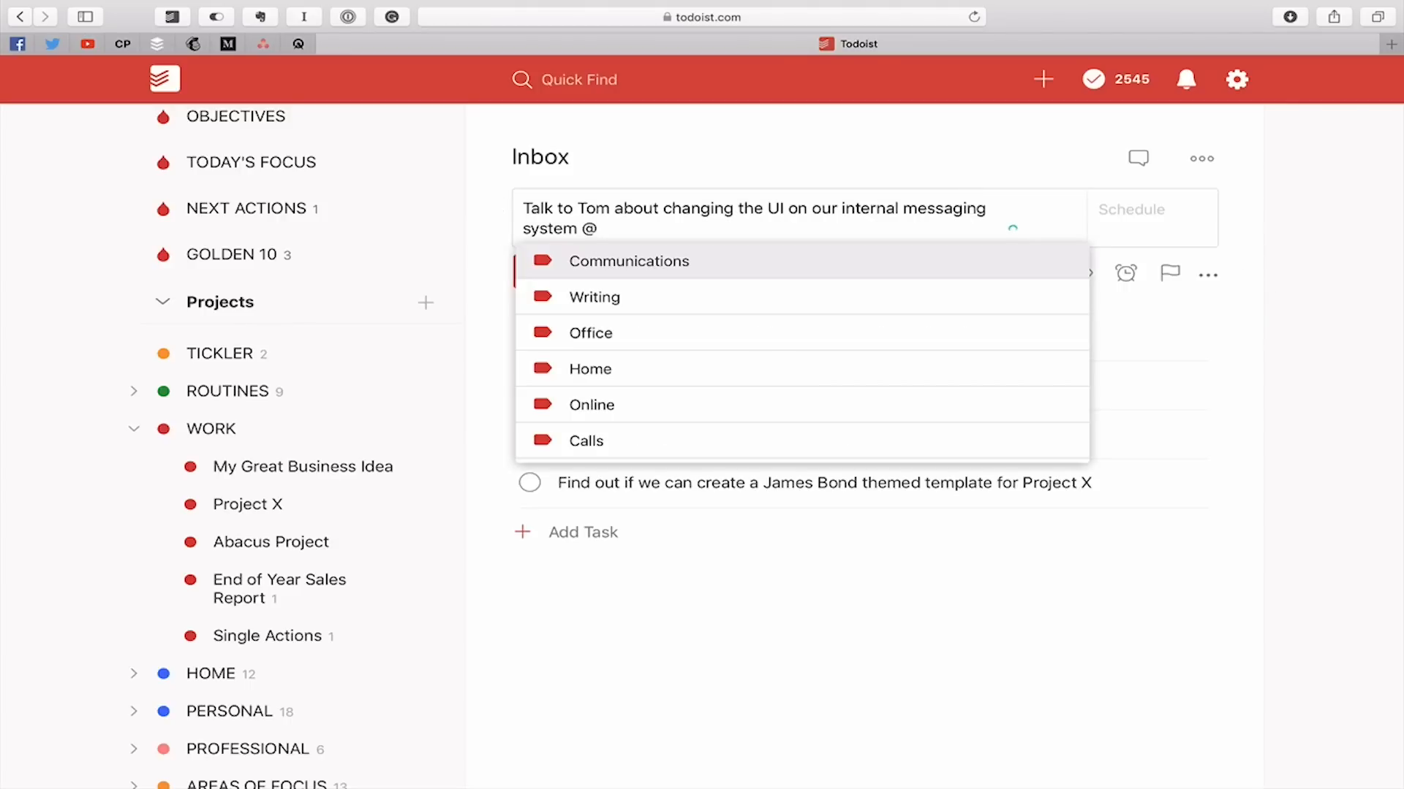
type("T")
key("Return")
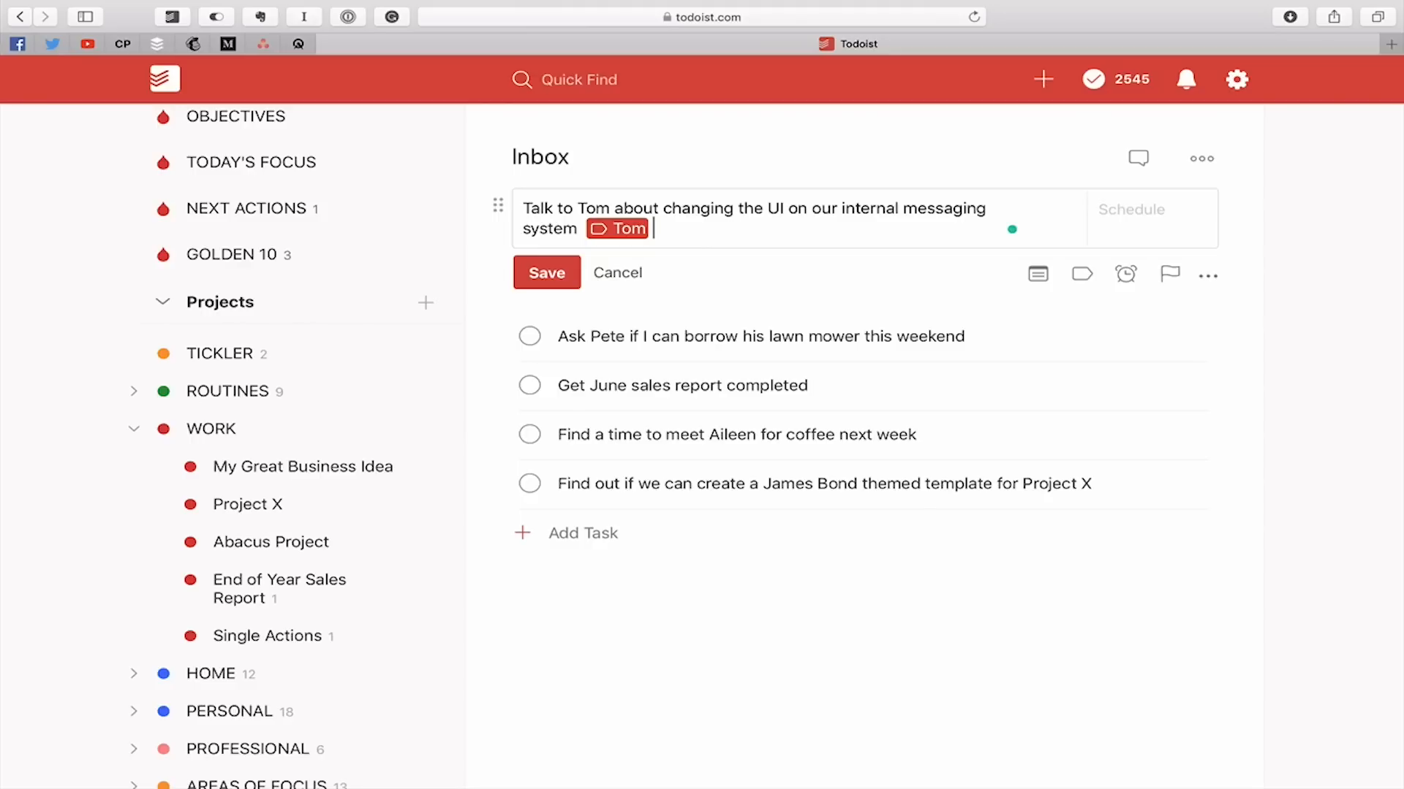
type("#")
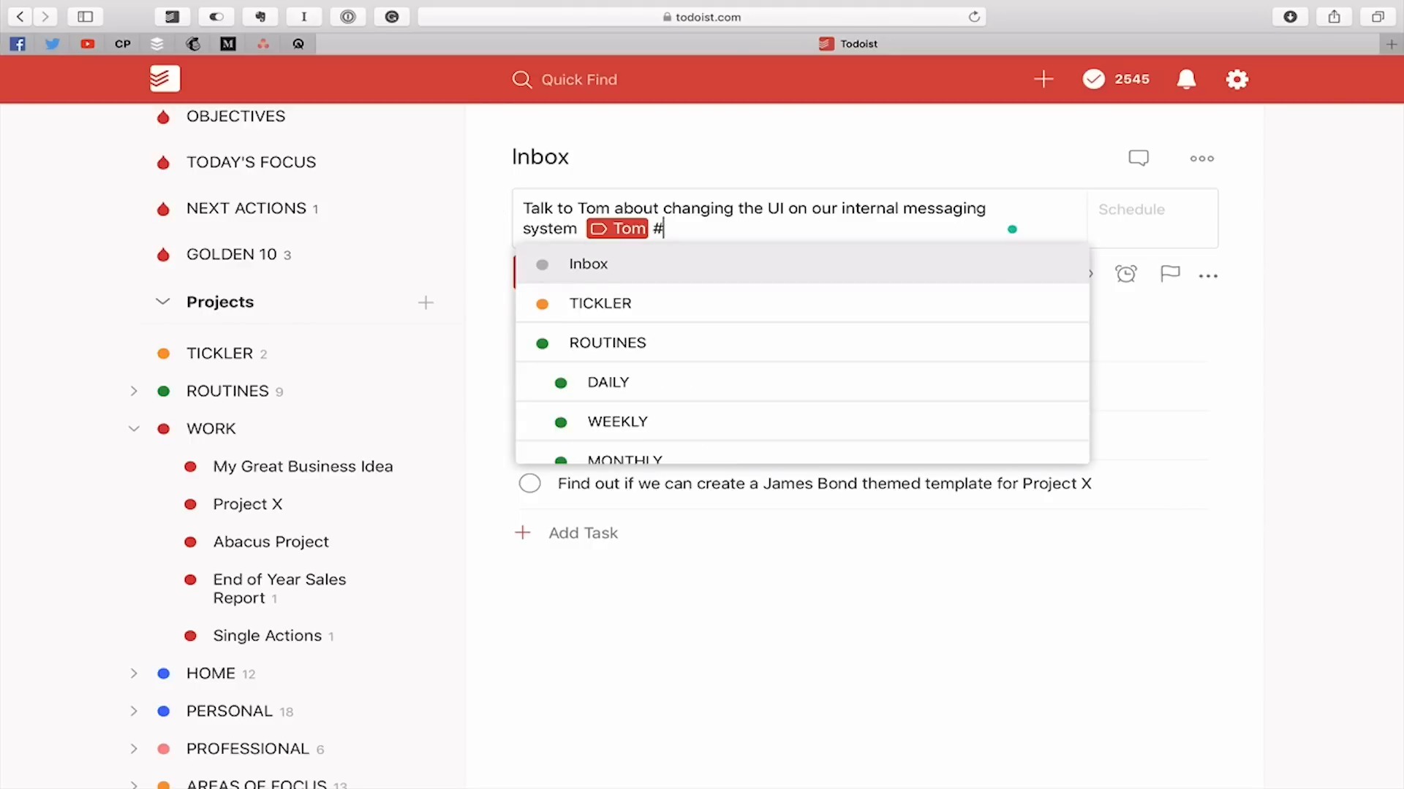
type("sin")
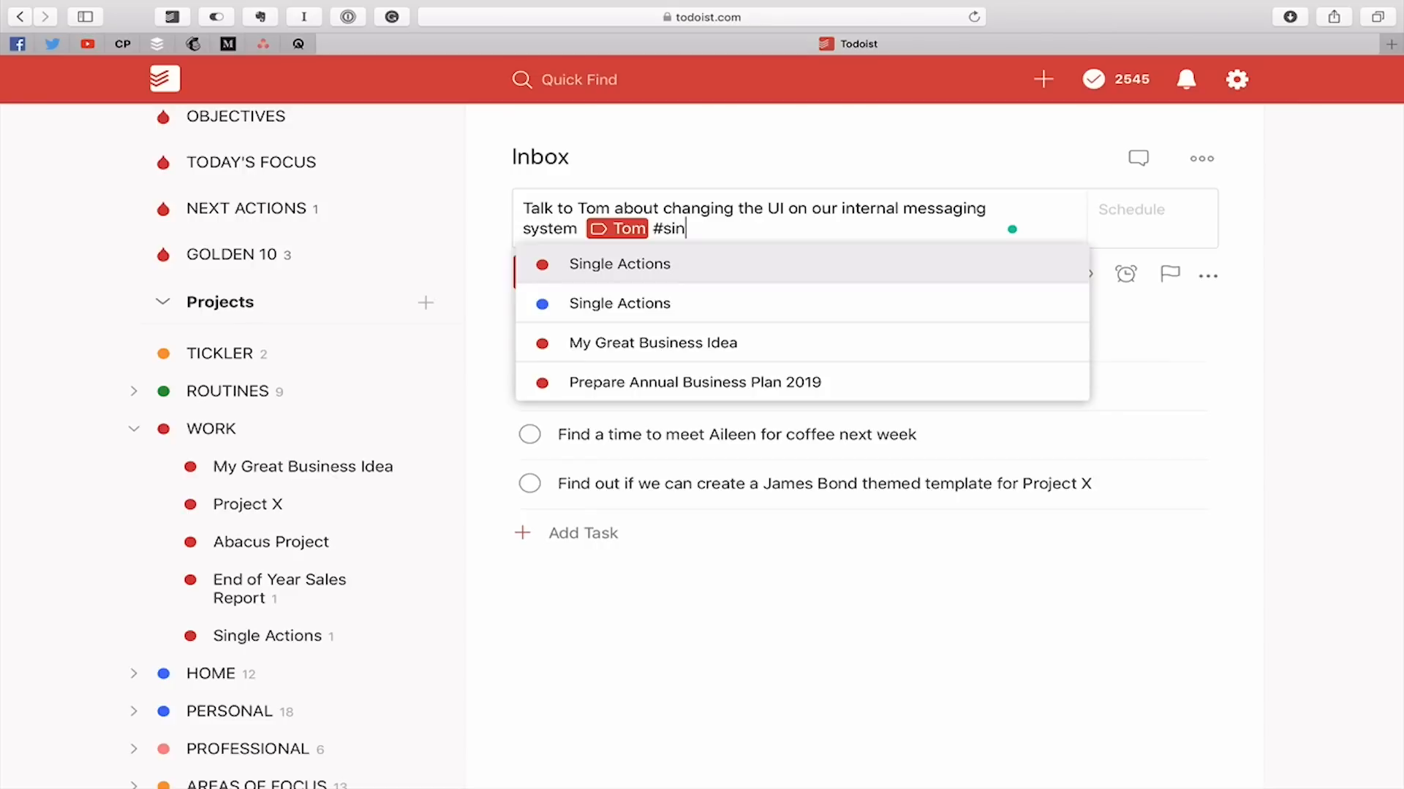
key("Return")
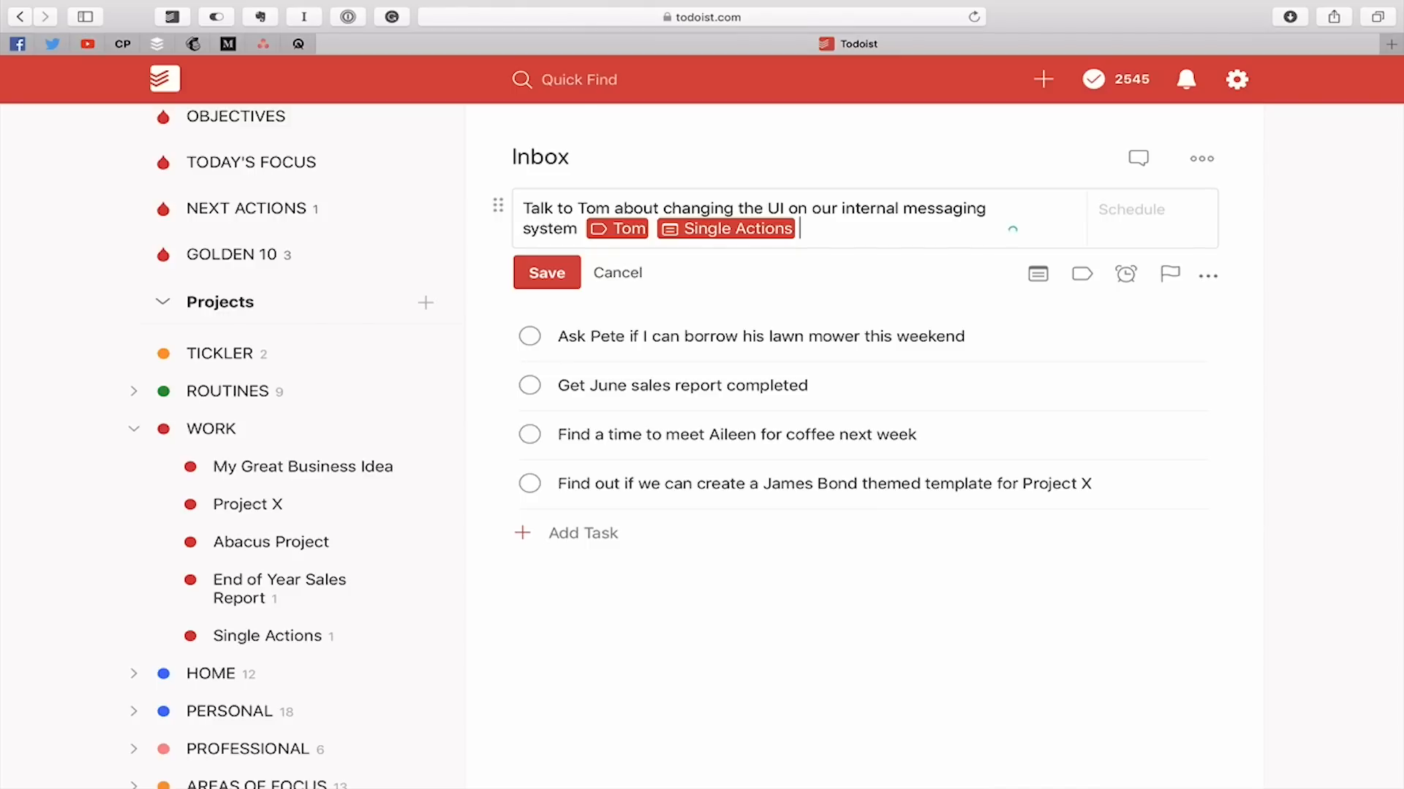
left_click(565, 271)
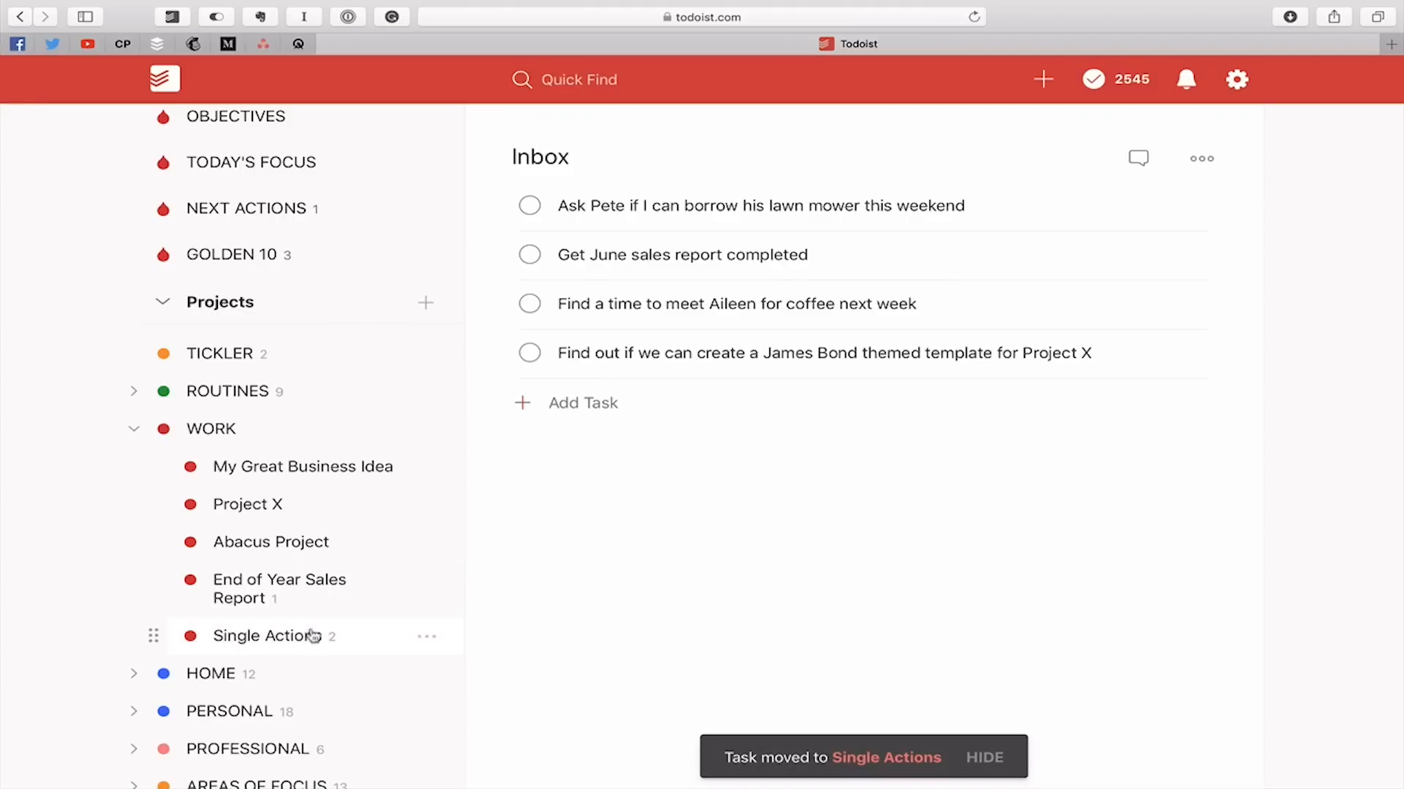
Step: Rename the Single Actions project under WORK as "[WORK] Single Actions"
left_click(428, 637)
left_click(505, 543)
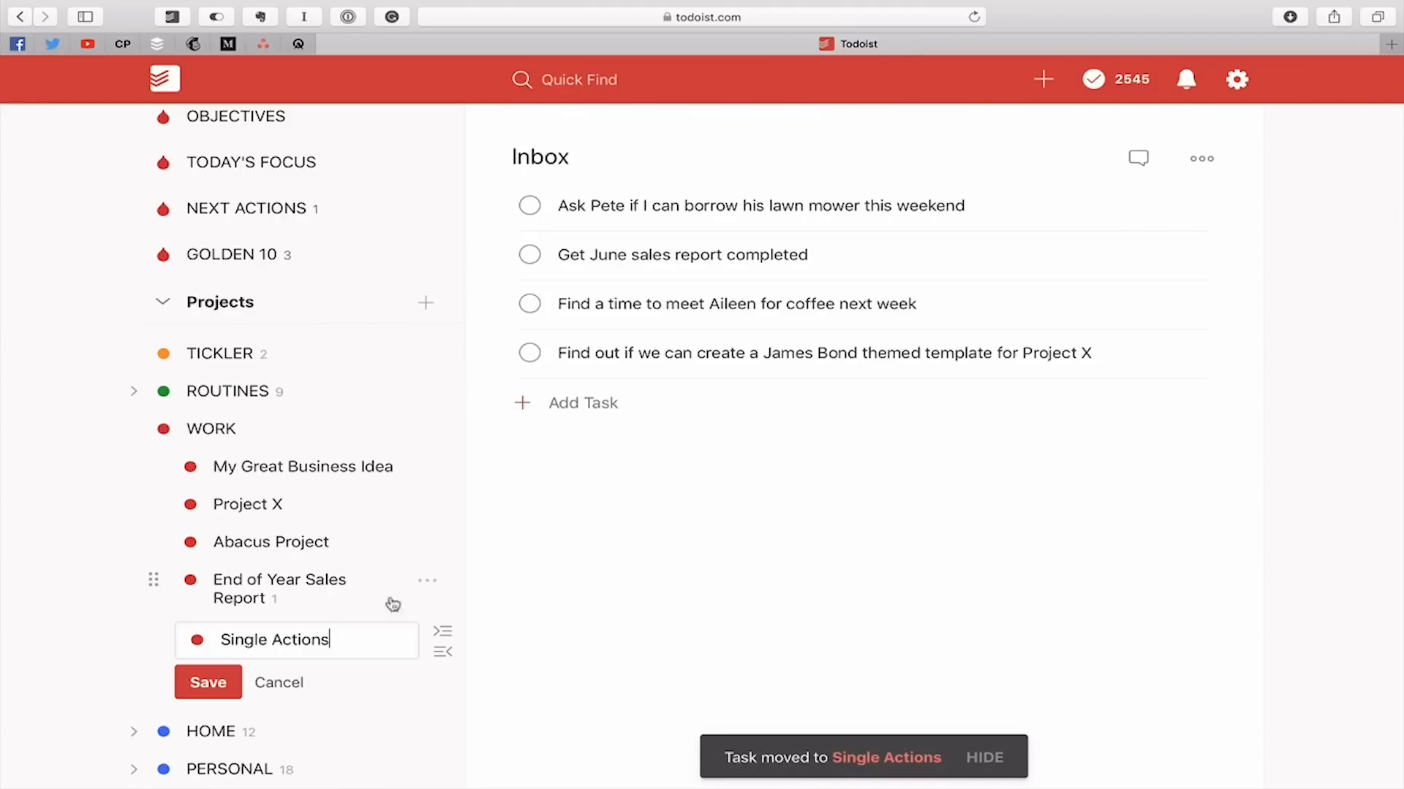
left_click(230, 642)
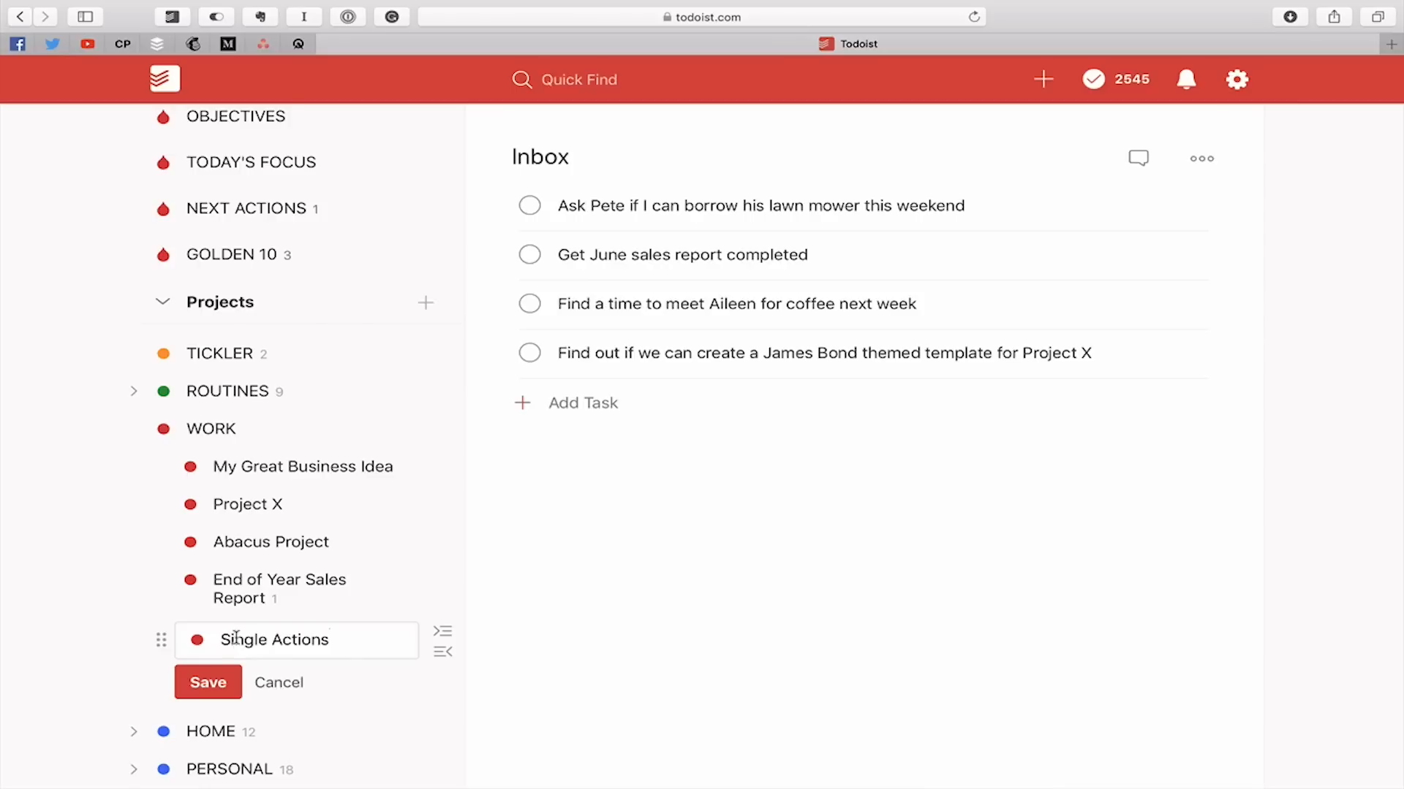
key("Left")
type("[W")
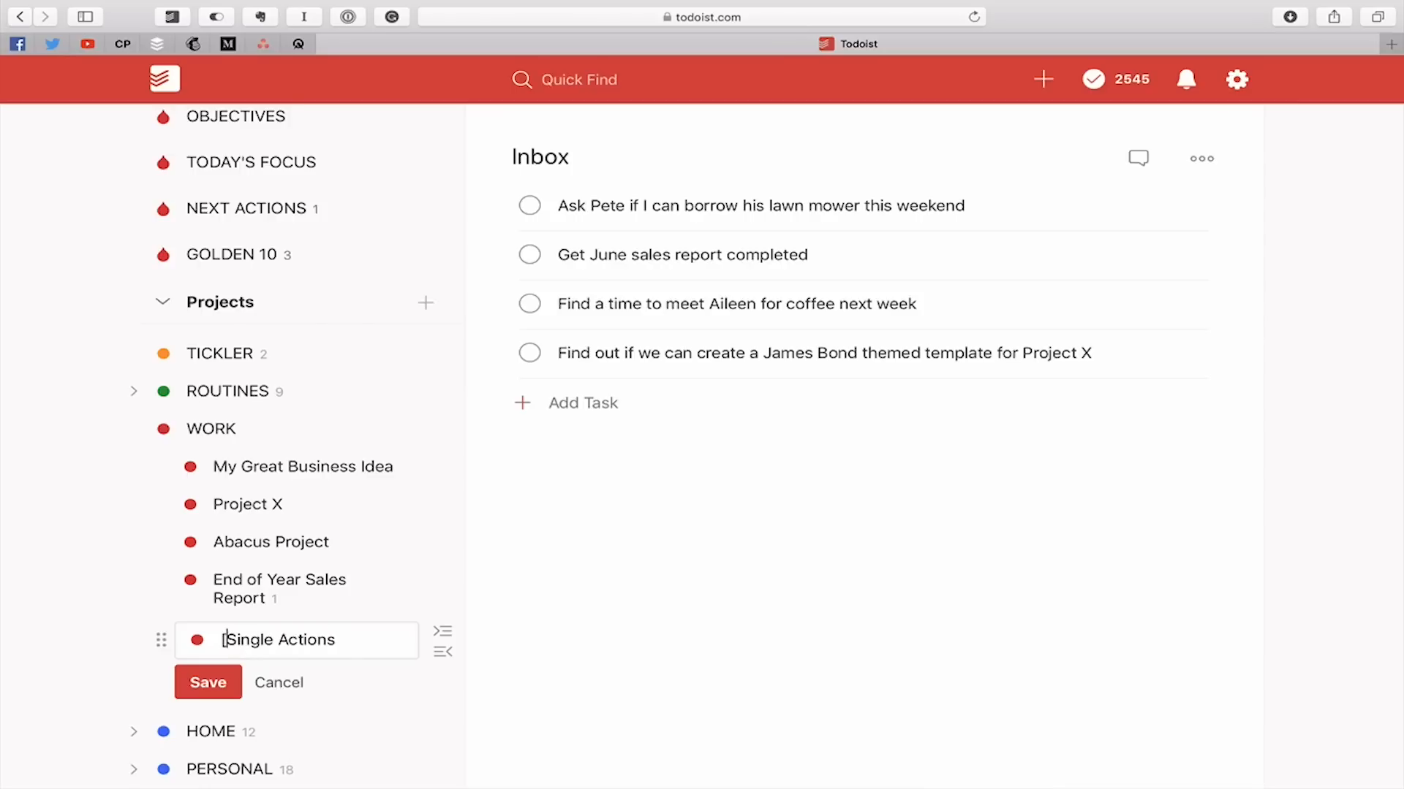
type("ORK]")
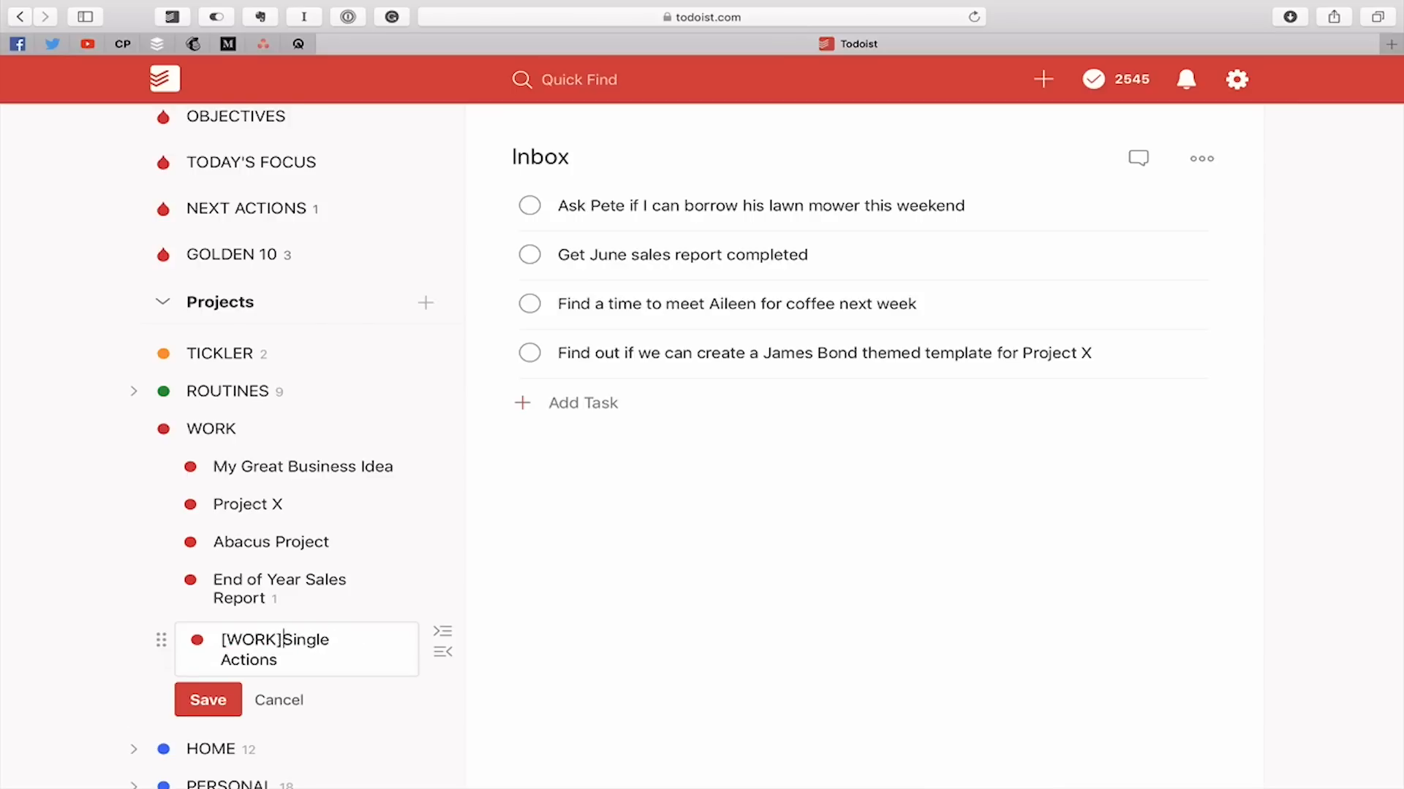
left_click(219, 702)
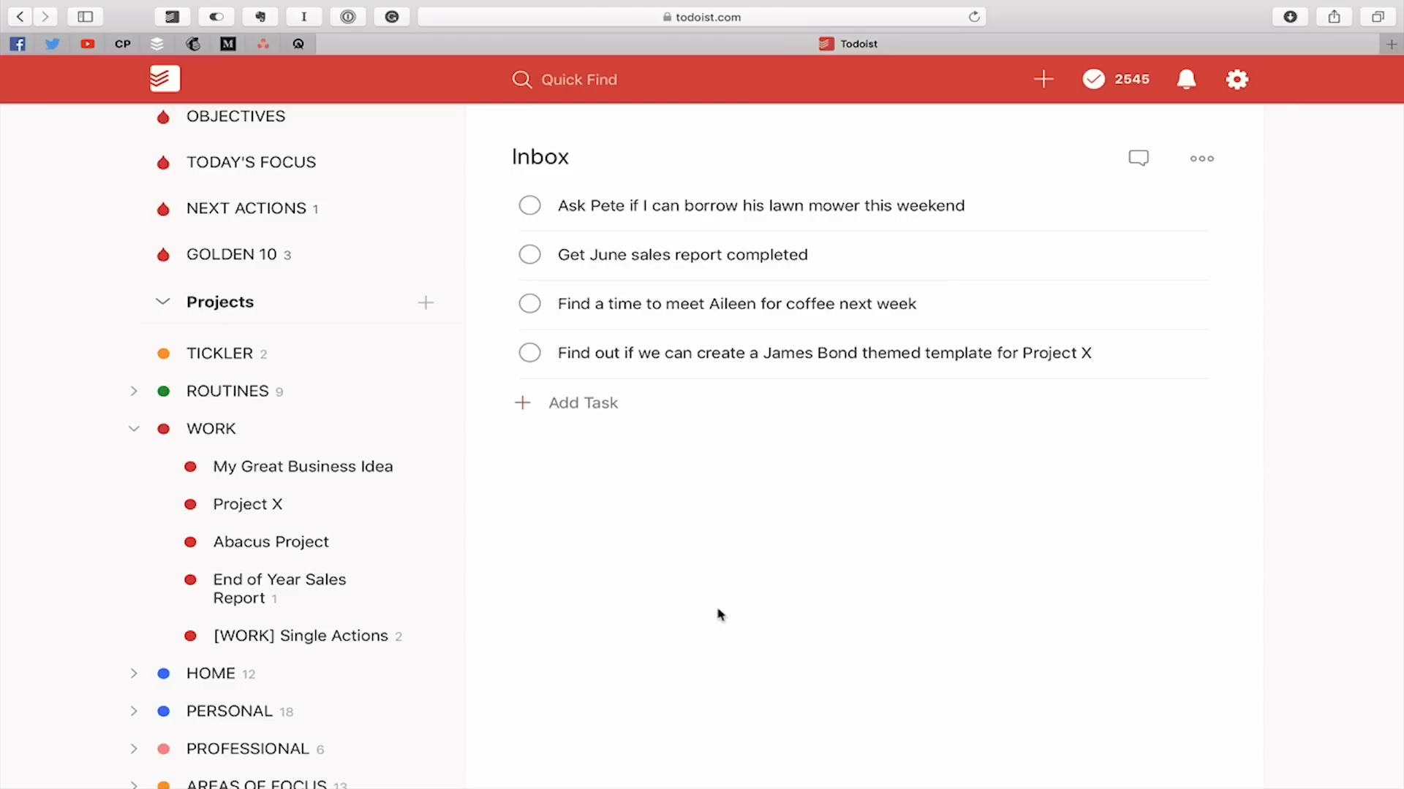
Step: File the lawn mower task in HOME's Single Actions project with the Calls label and a Friday due date
scroll(429, 536, "down", 5)
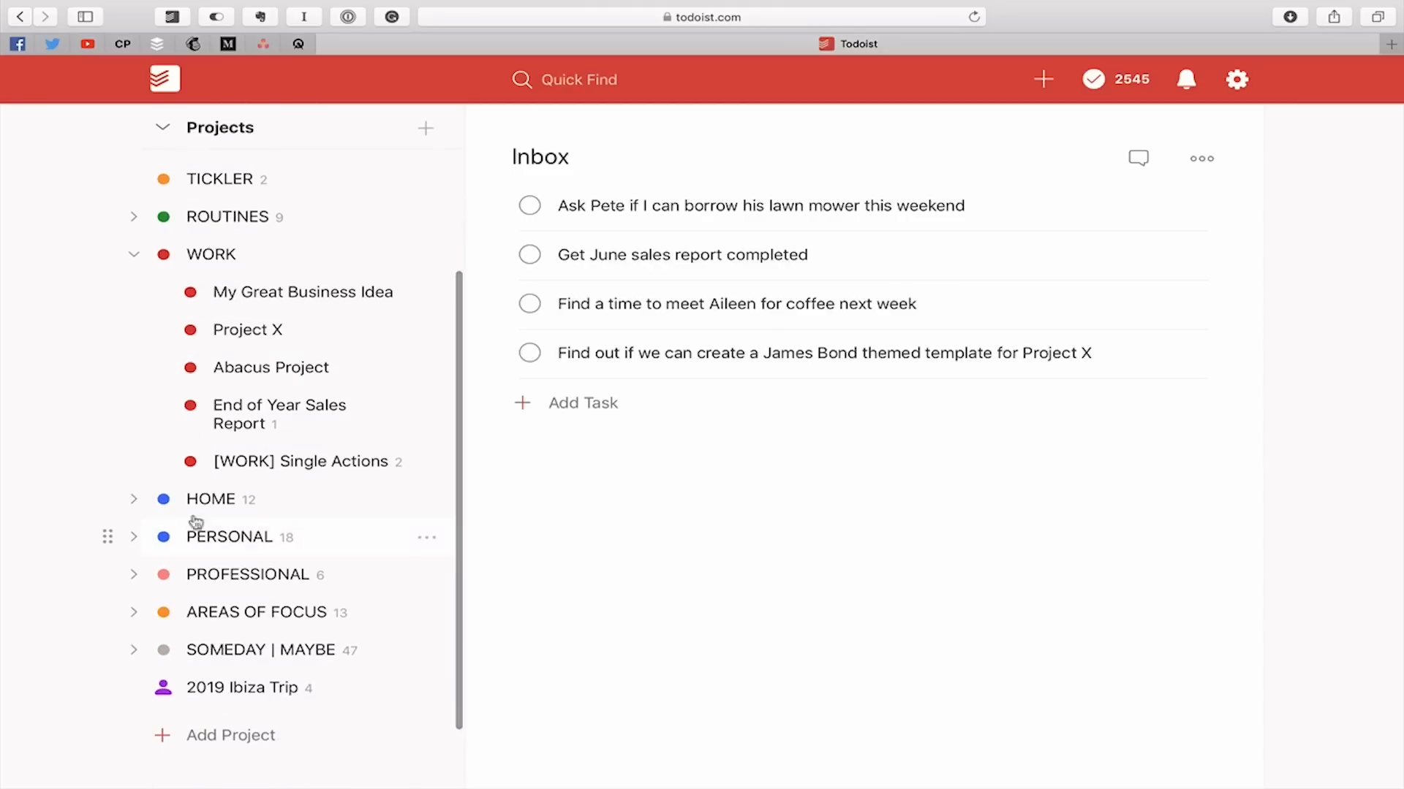
left_click(134, 499)
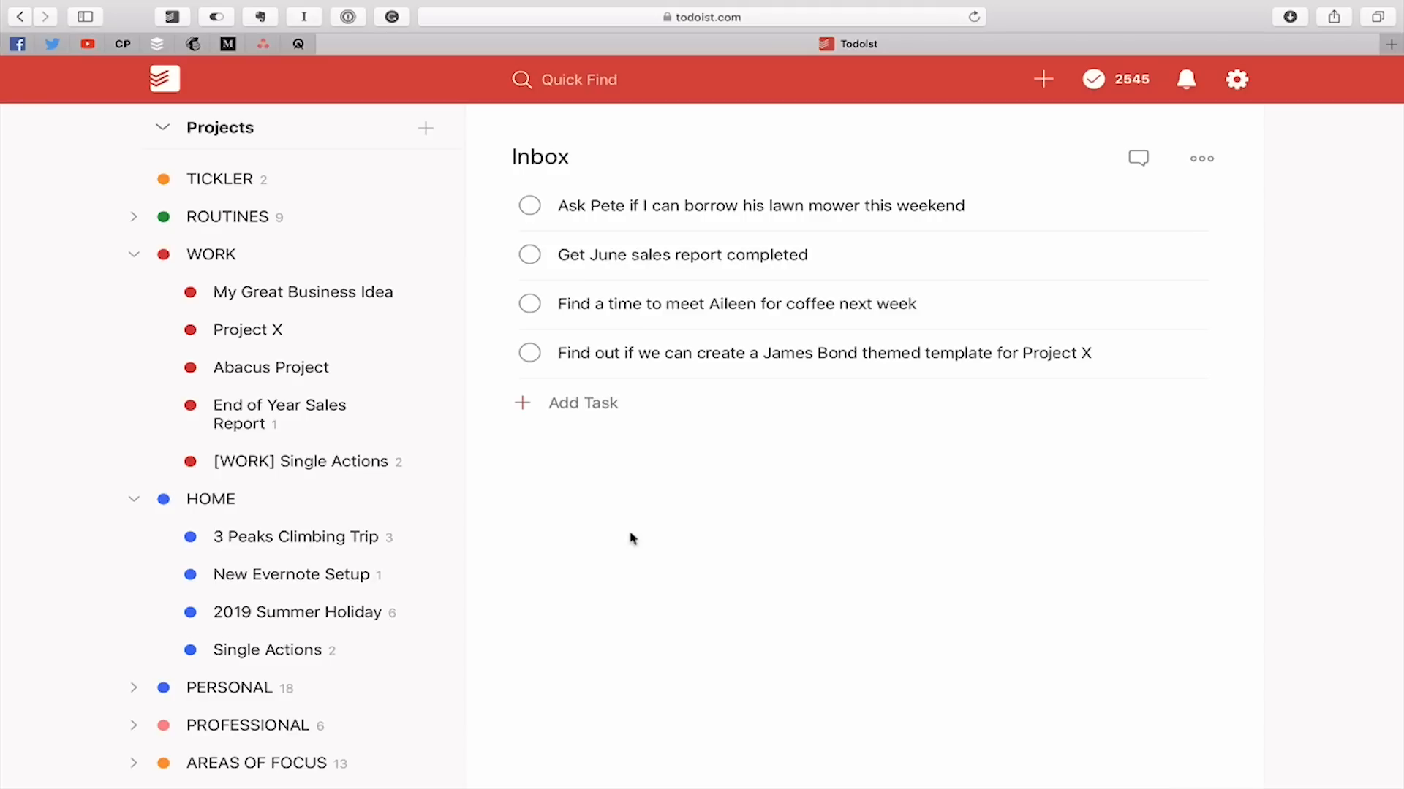
left_click(709, 206)
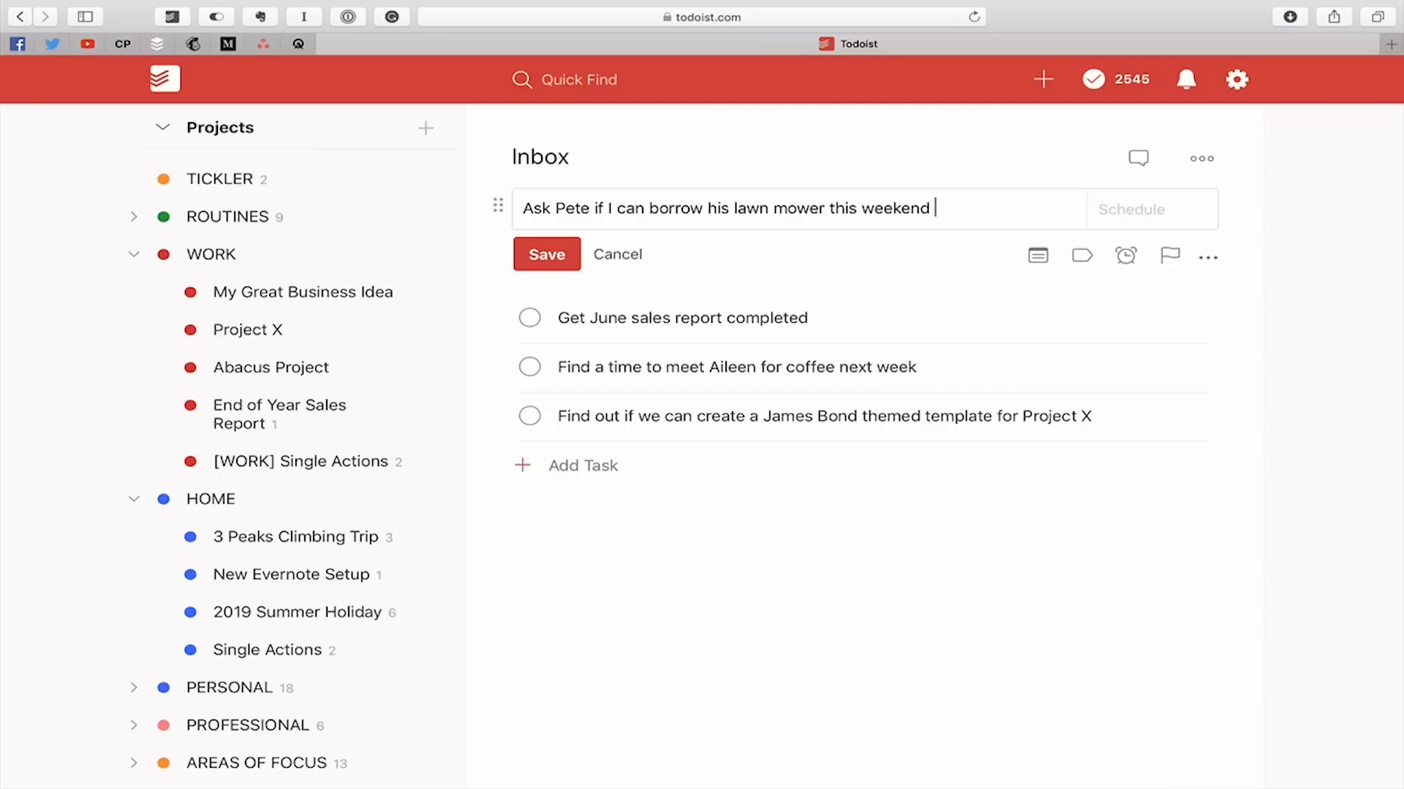
type("@cal")
key("Return")
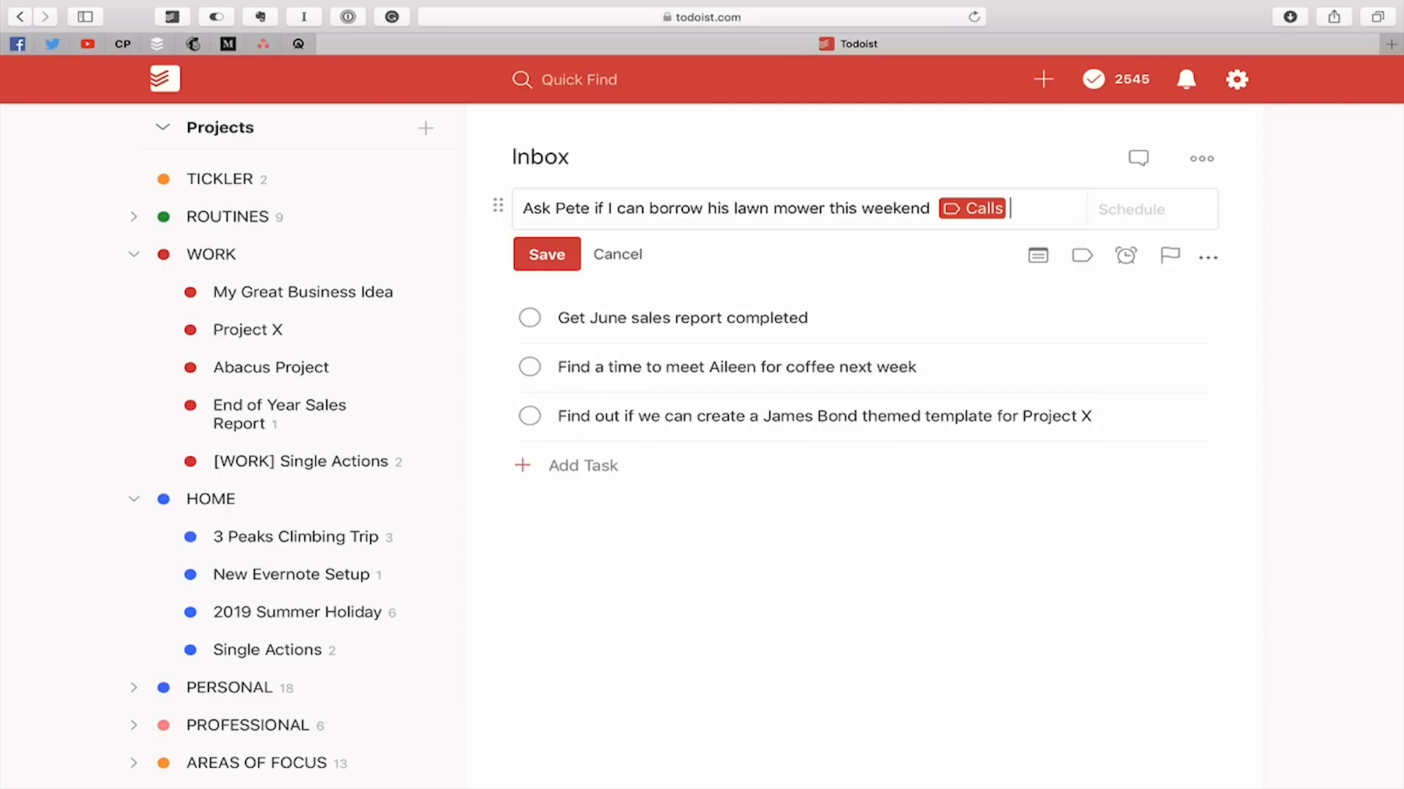
type("#")
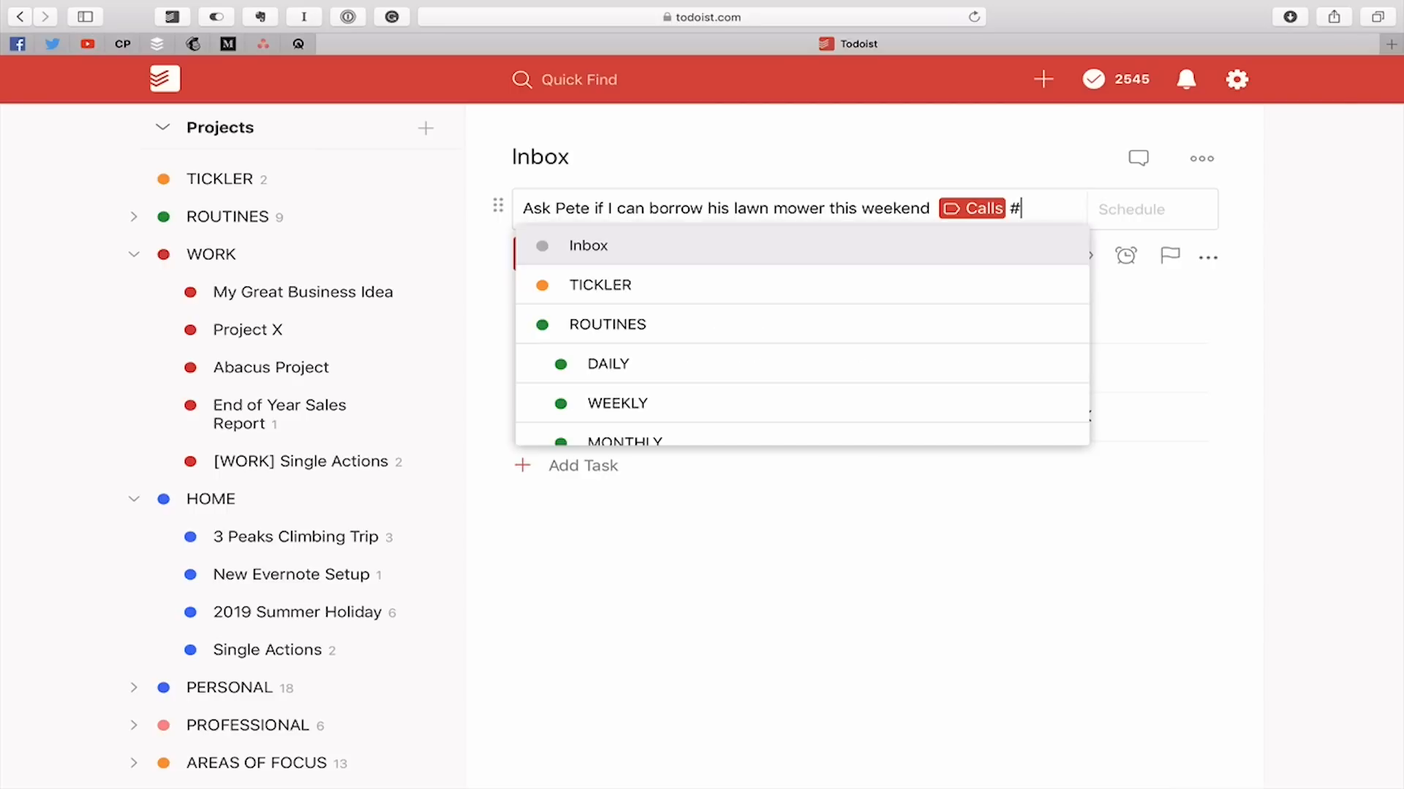
type("si")
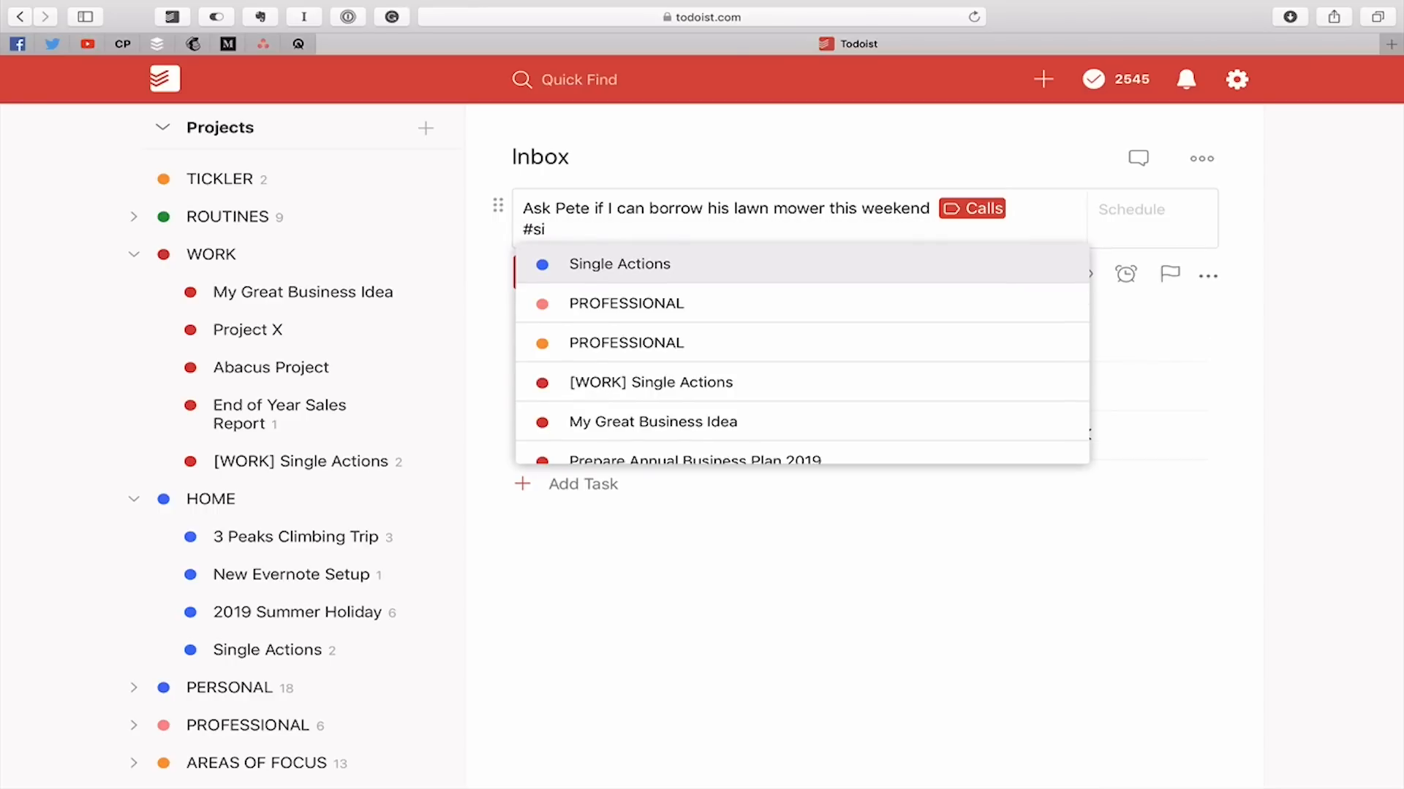
key("Return")
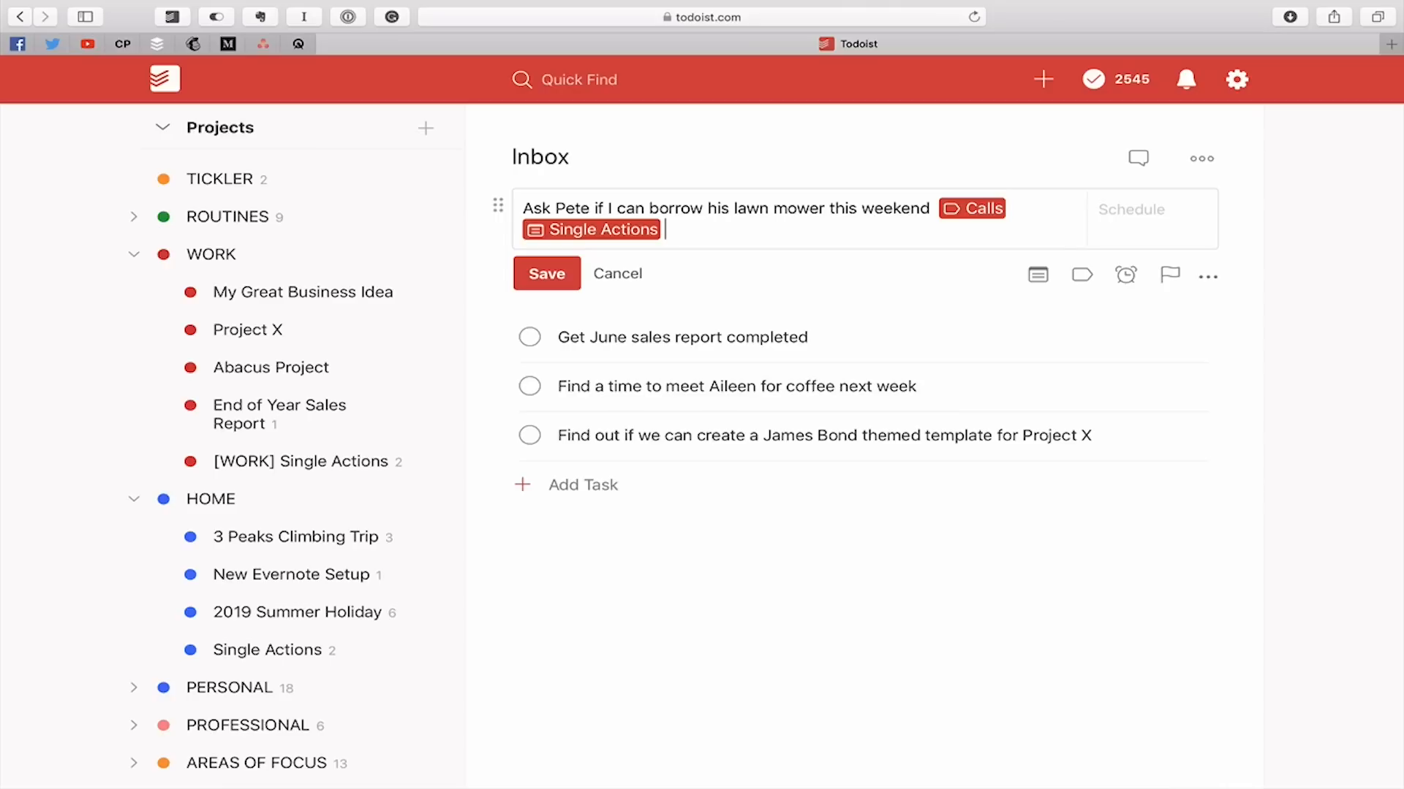
type("Fri")
key("Return")
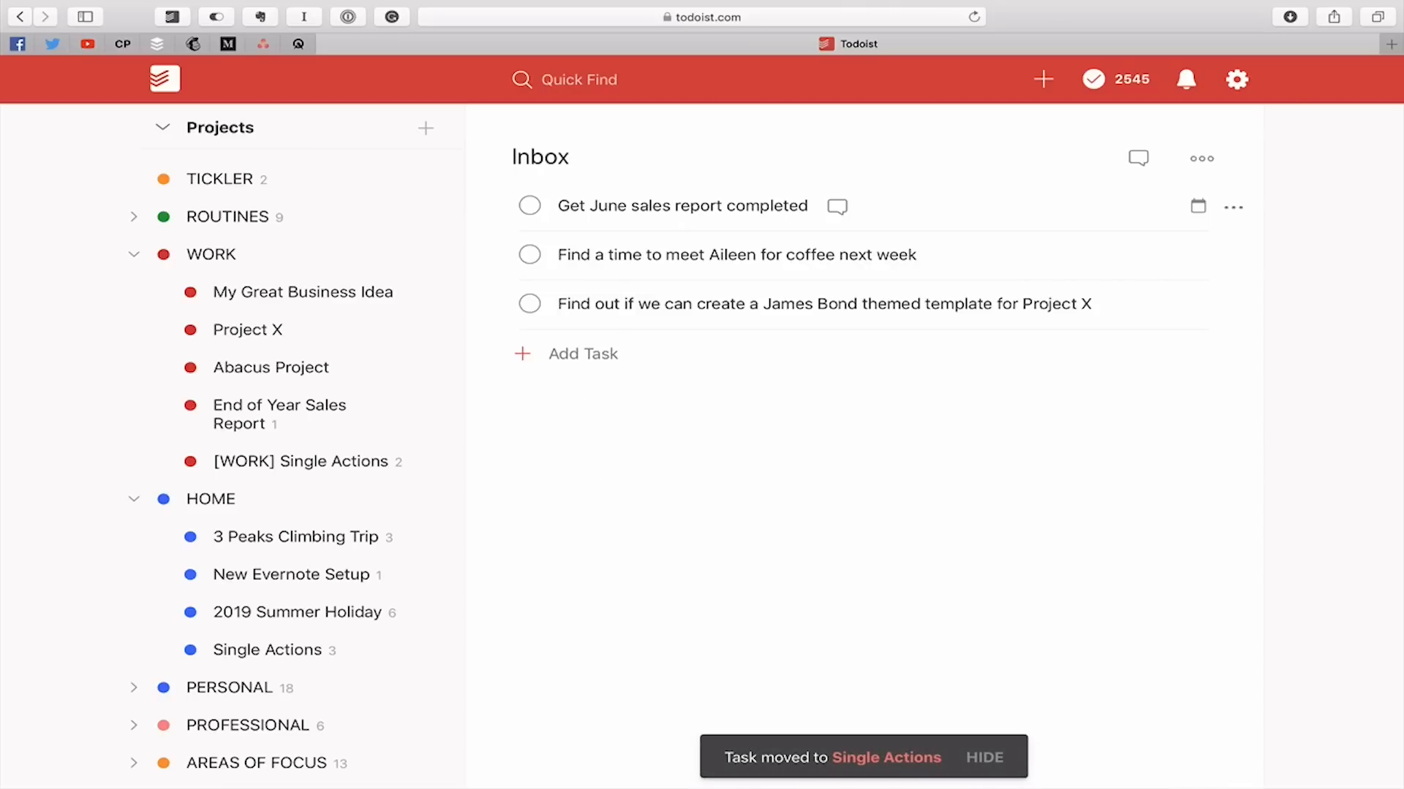
Step: File the June sales report task in [WORK] Single Actions with the Writing label and a Monday due date
left_click(781, 205)
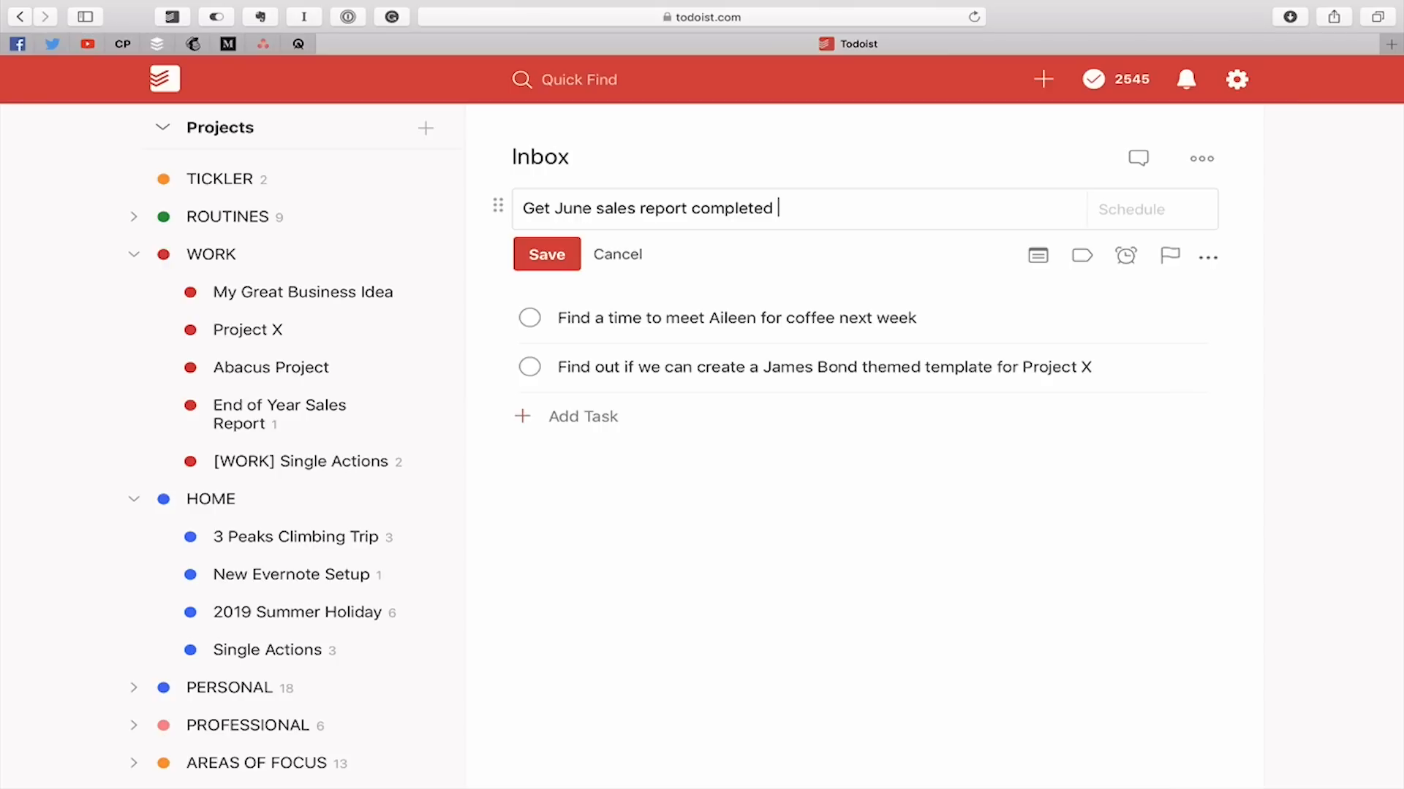
type("@wr")
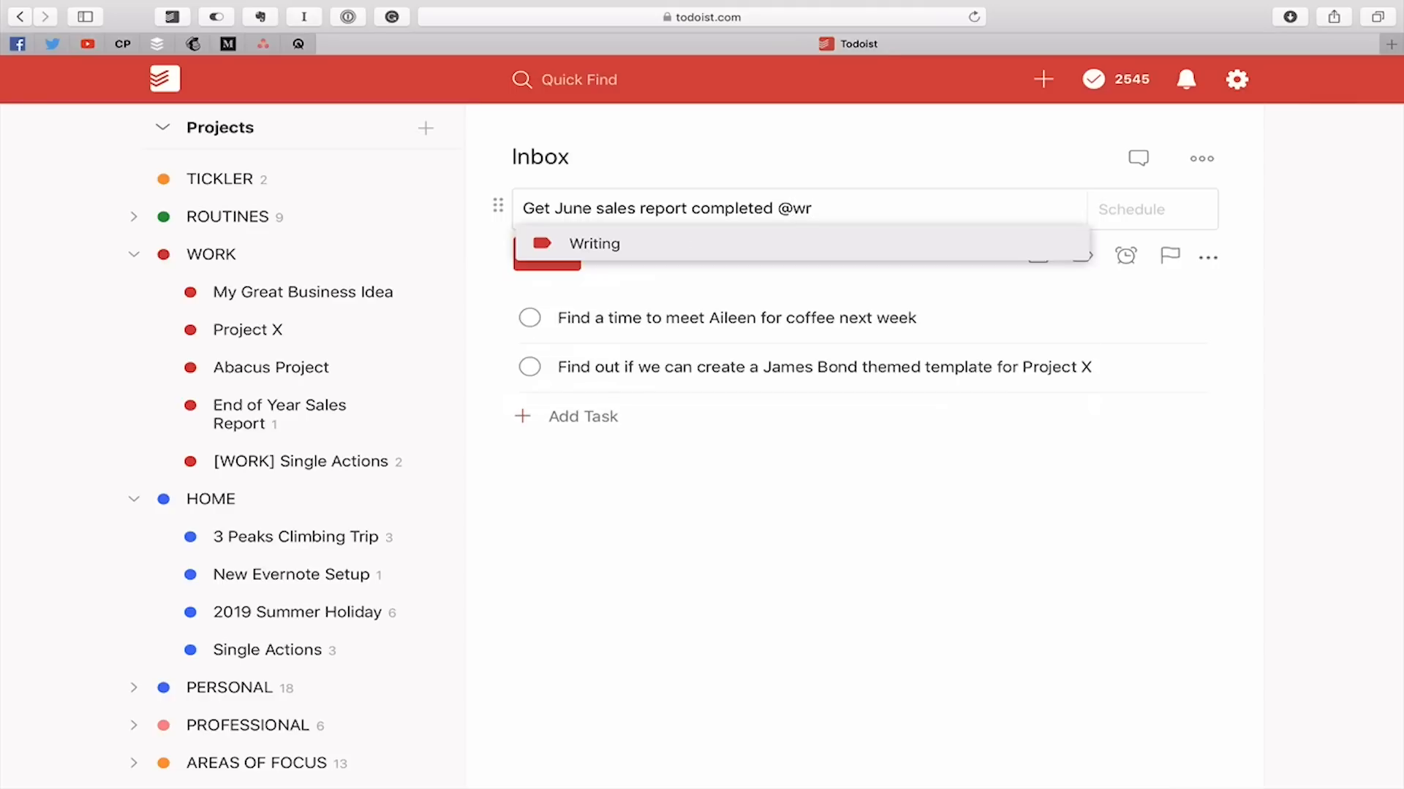
key("Return")
type("#W")
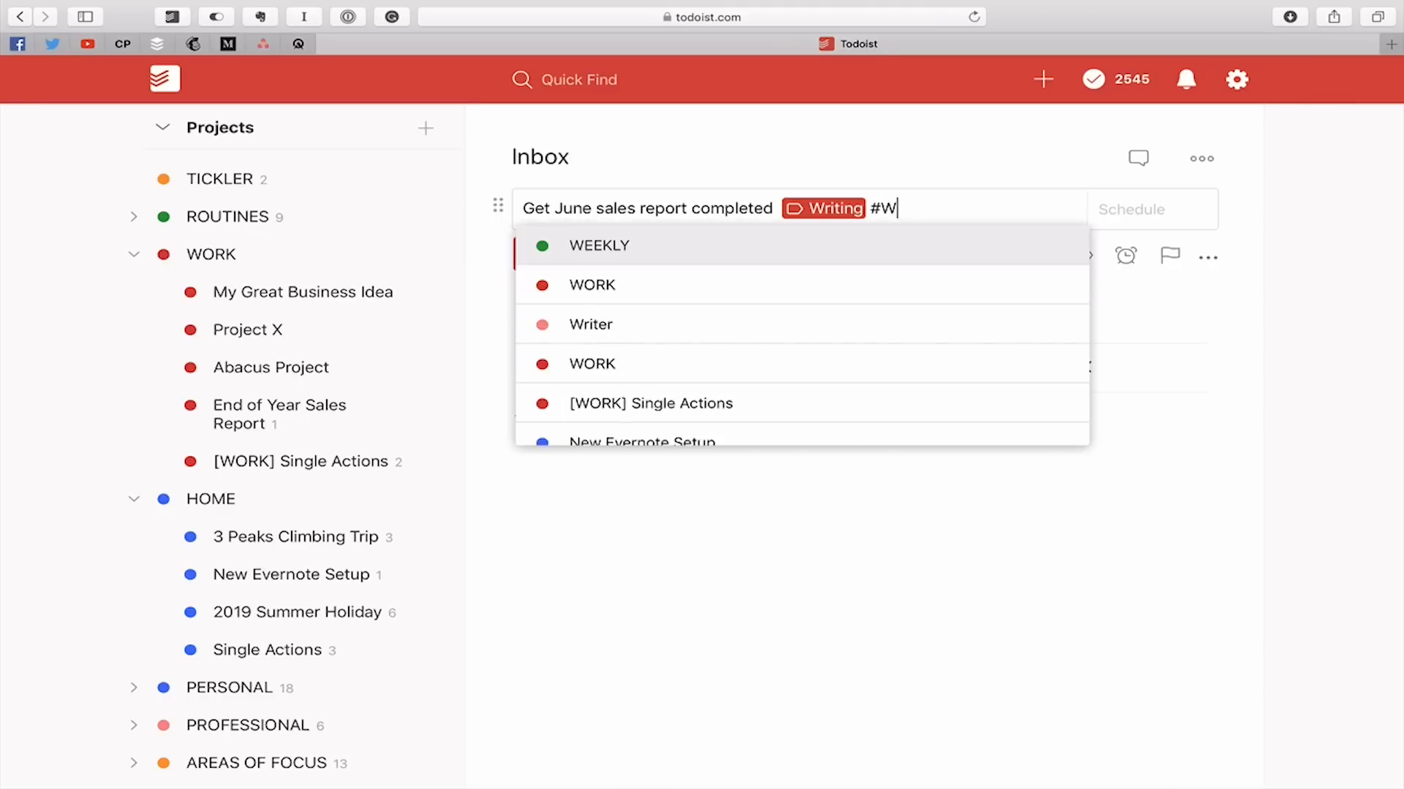
type("o")
key("Down")
key("Down")
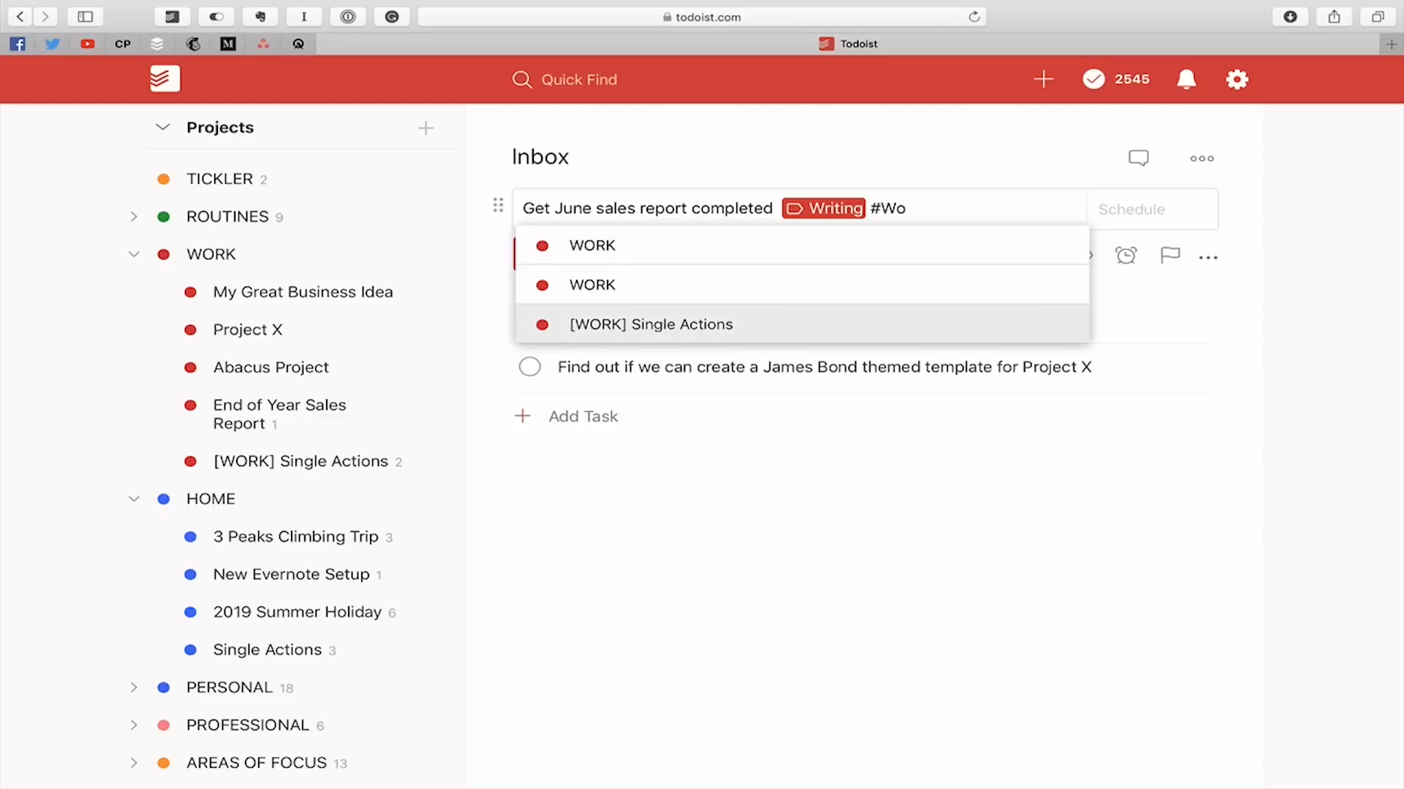
key("Return")
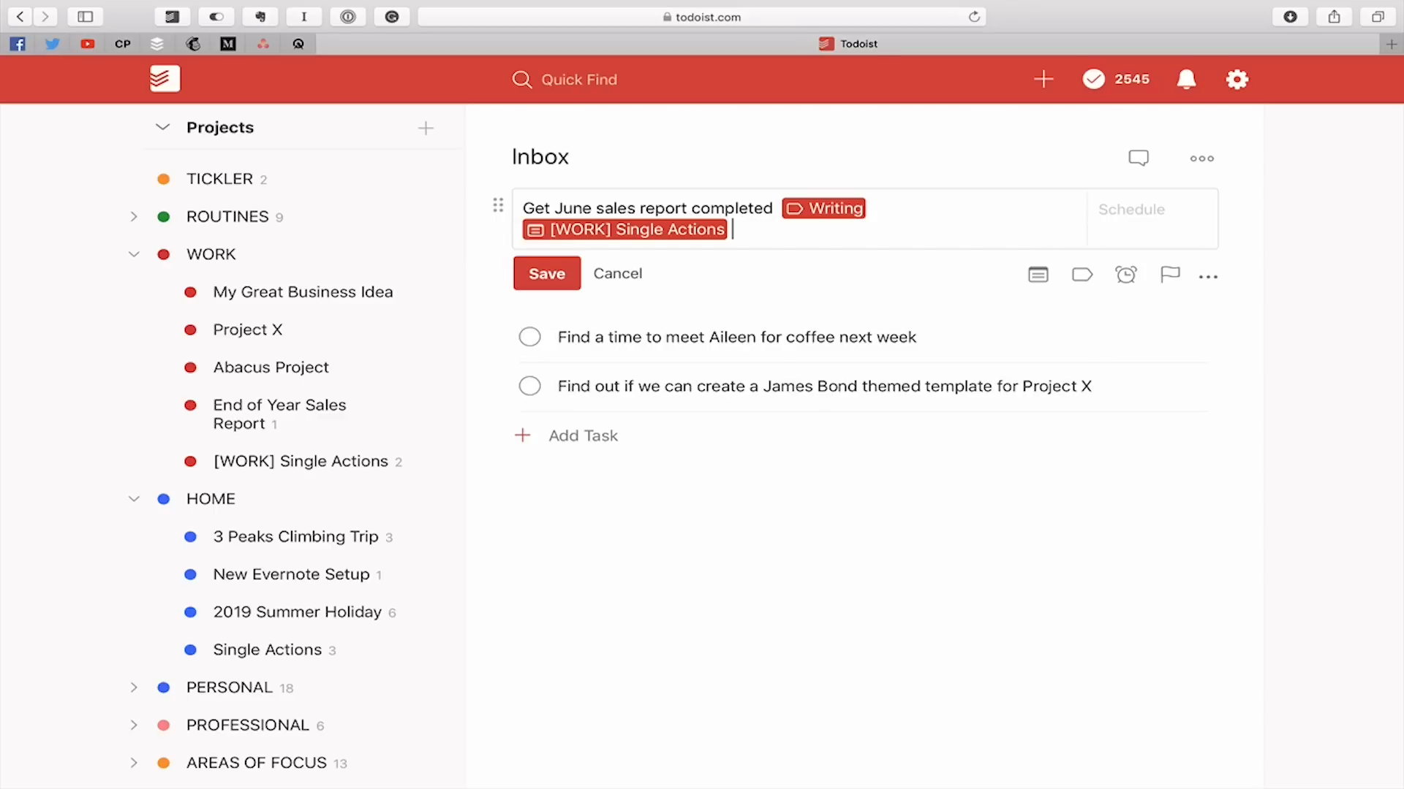
type("Mon")
key("Return")
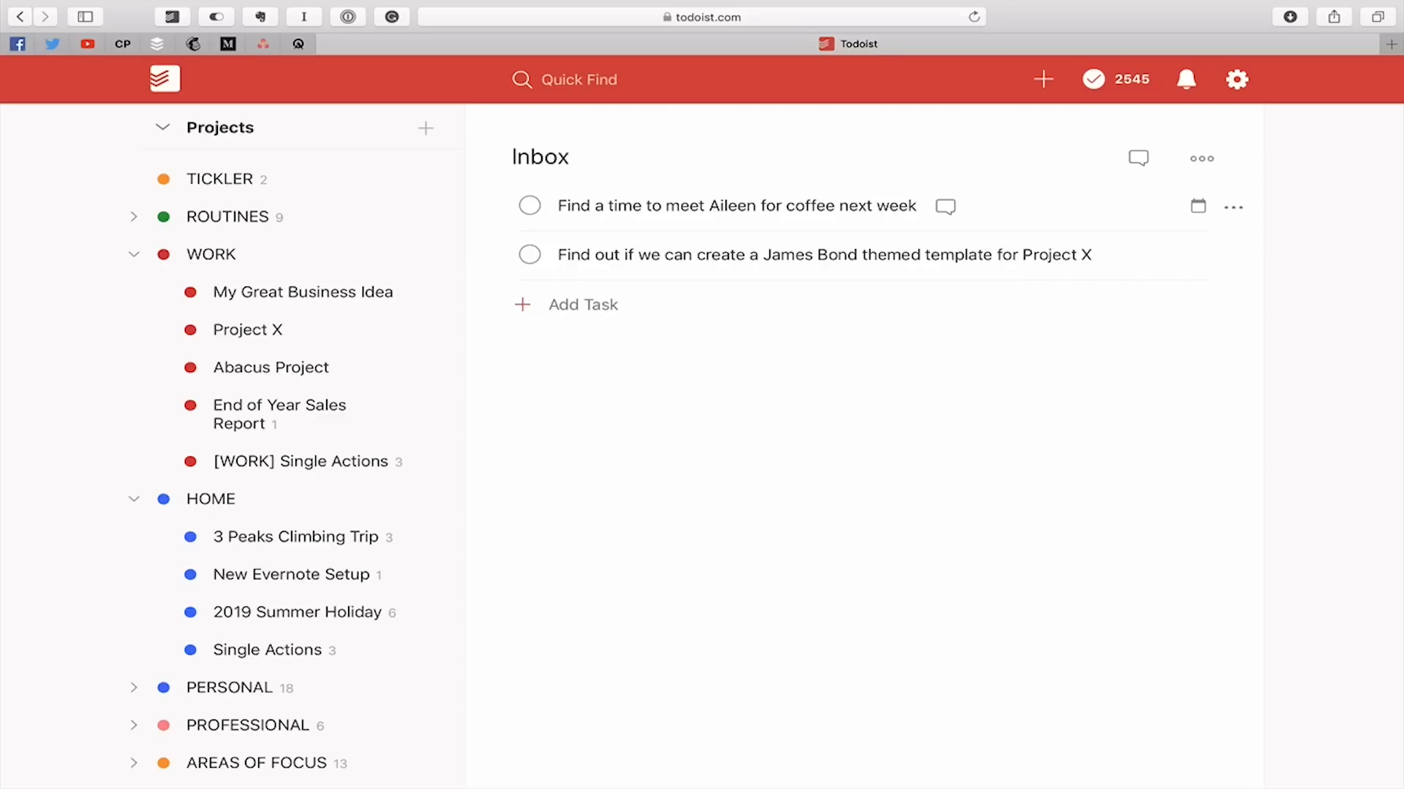
Step: Add the Online label to the coffee meeting task and assign it to HOME's Single Actions project
left_click(1015, 210)
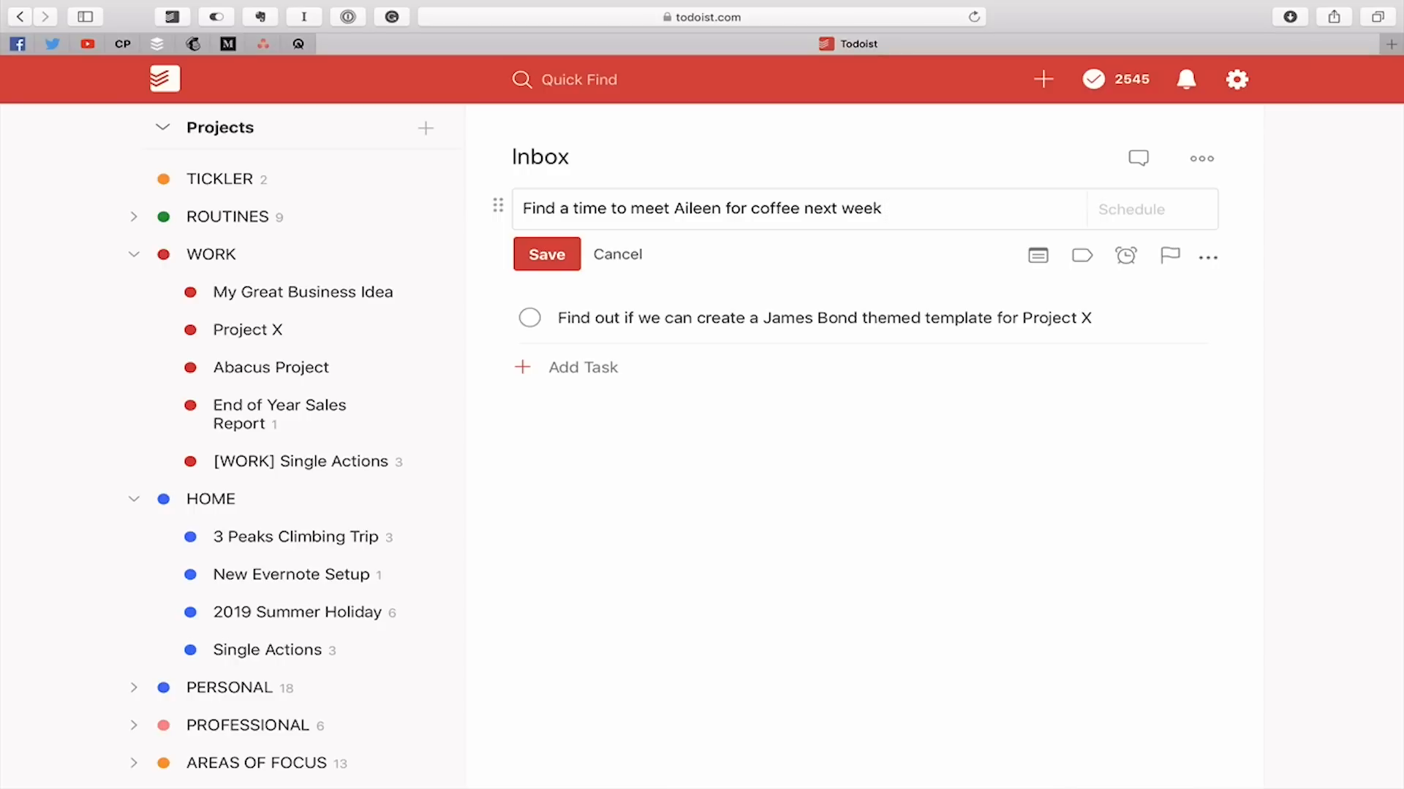
type("@")
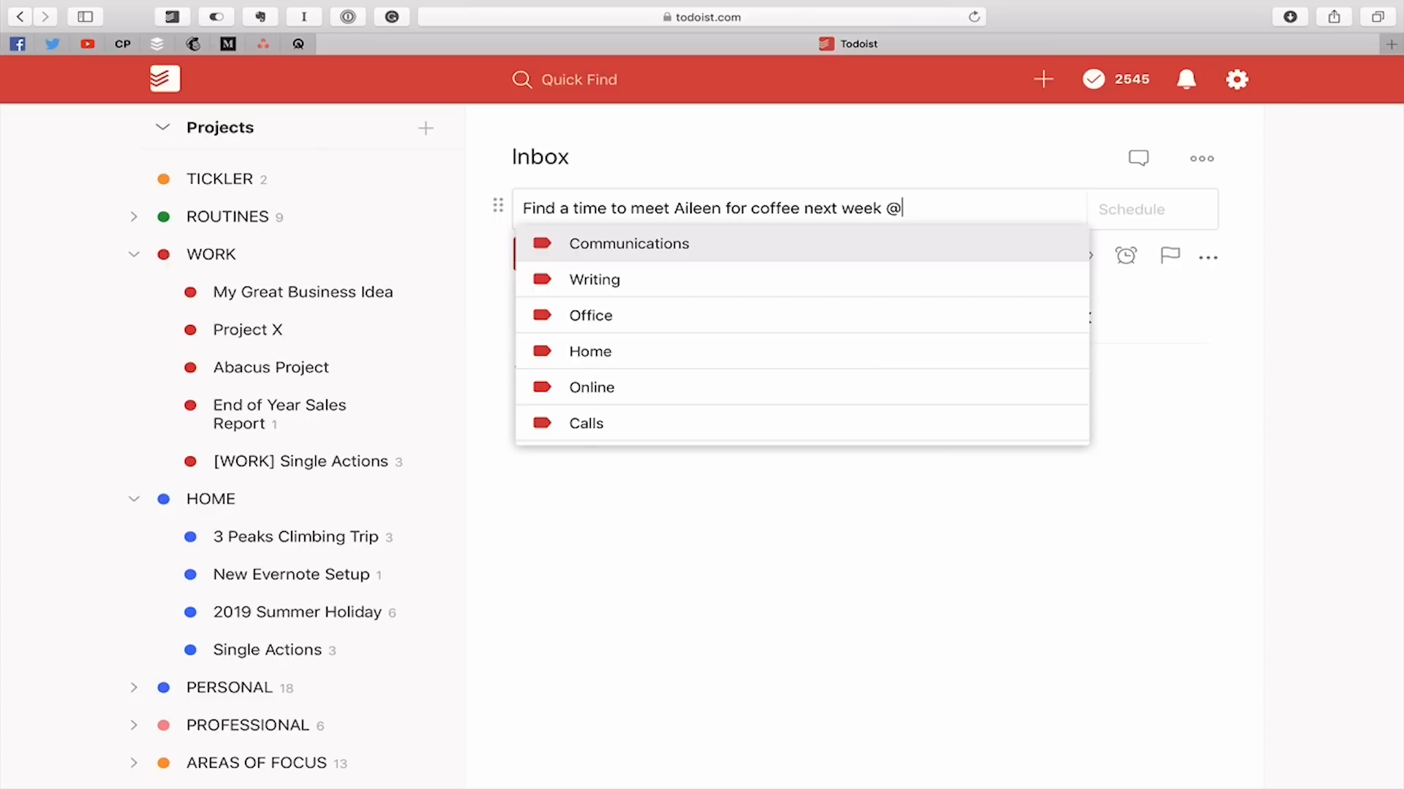
type("on")
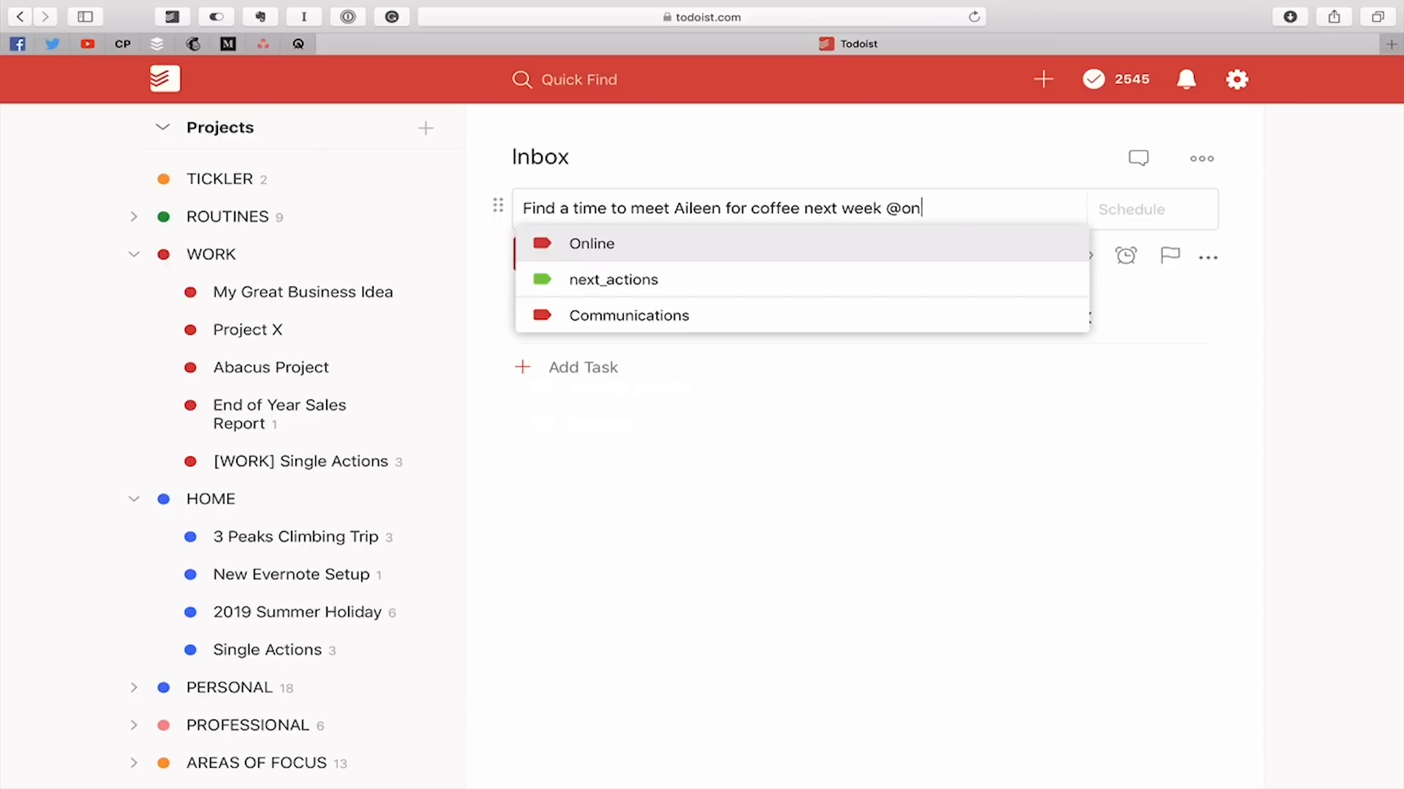
key("Return")
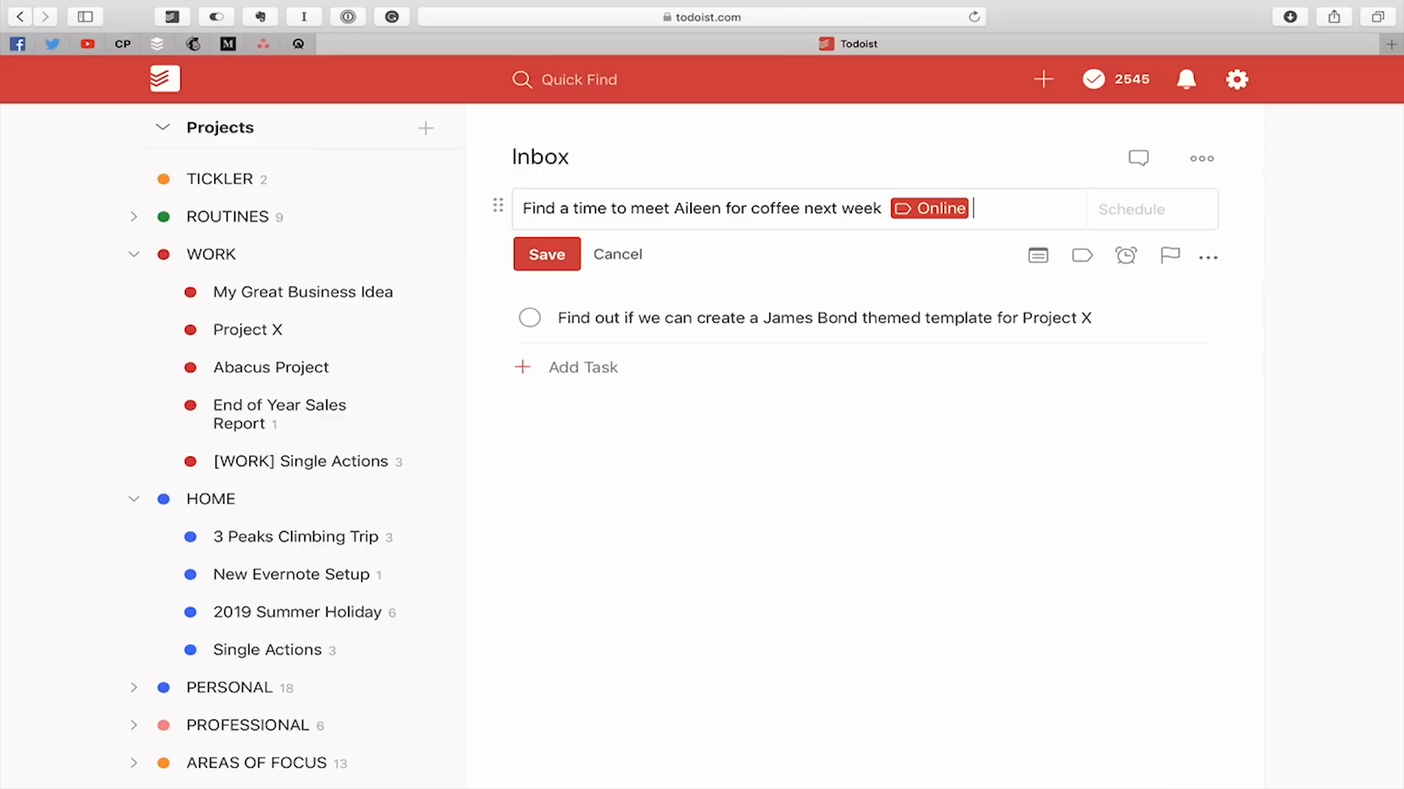
type("#si")
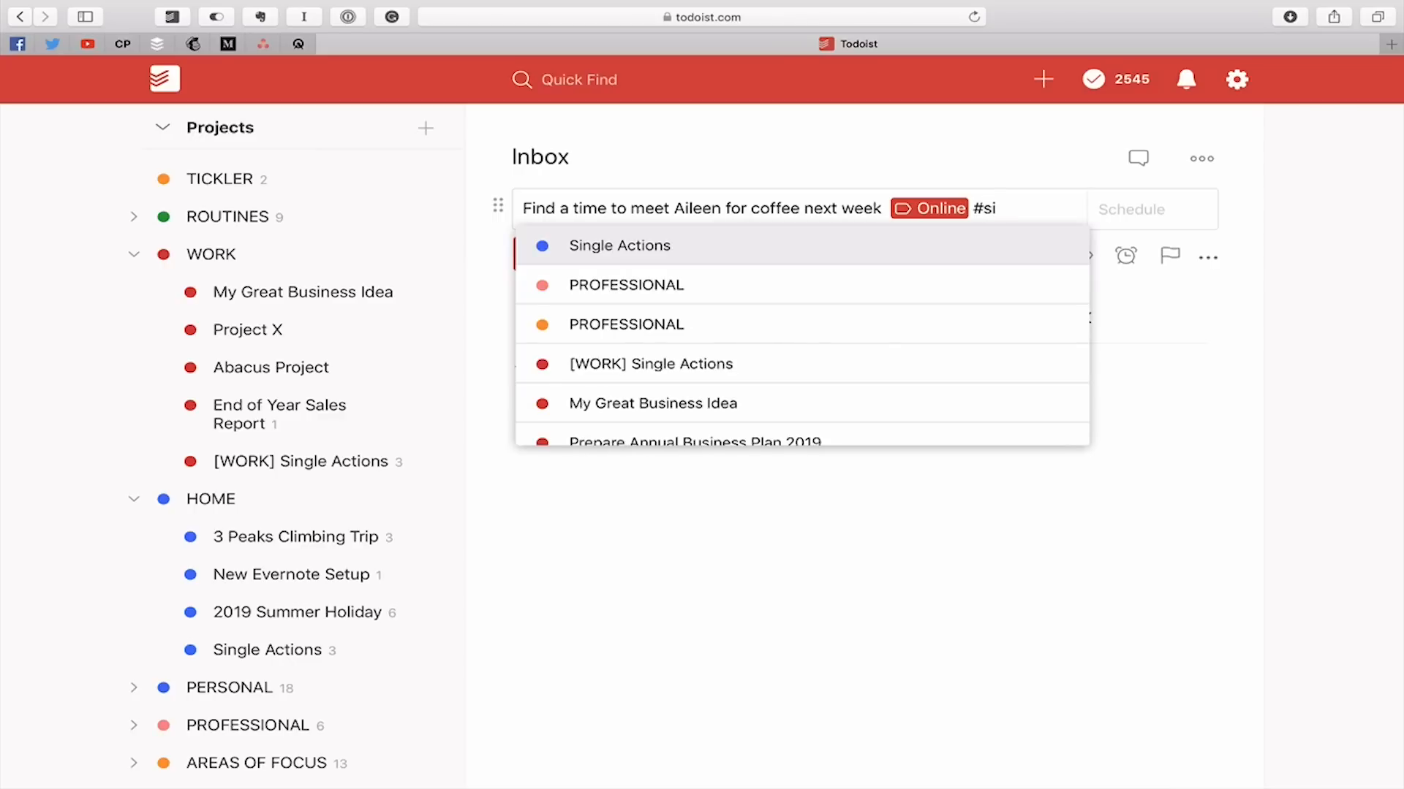
key("Return")
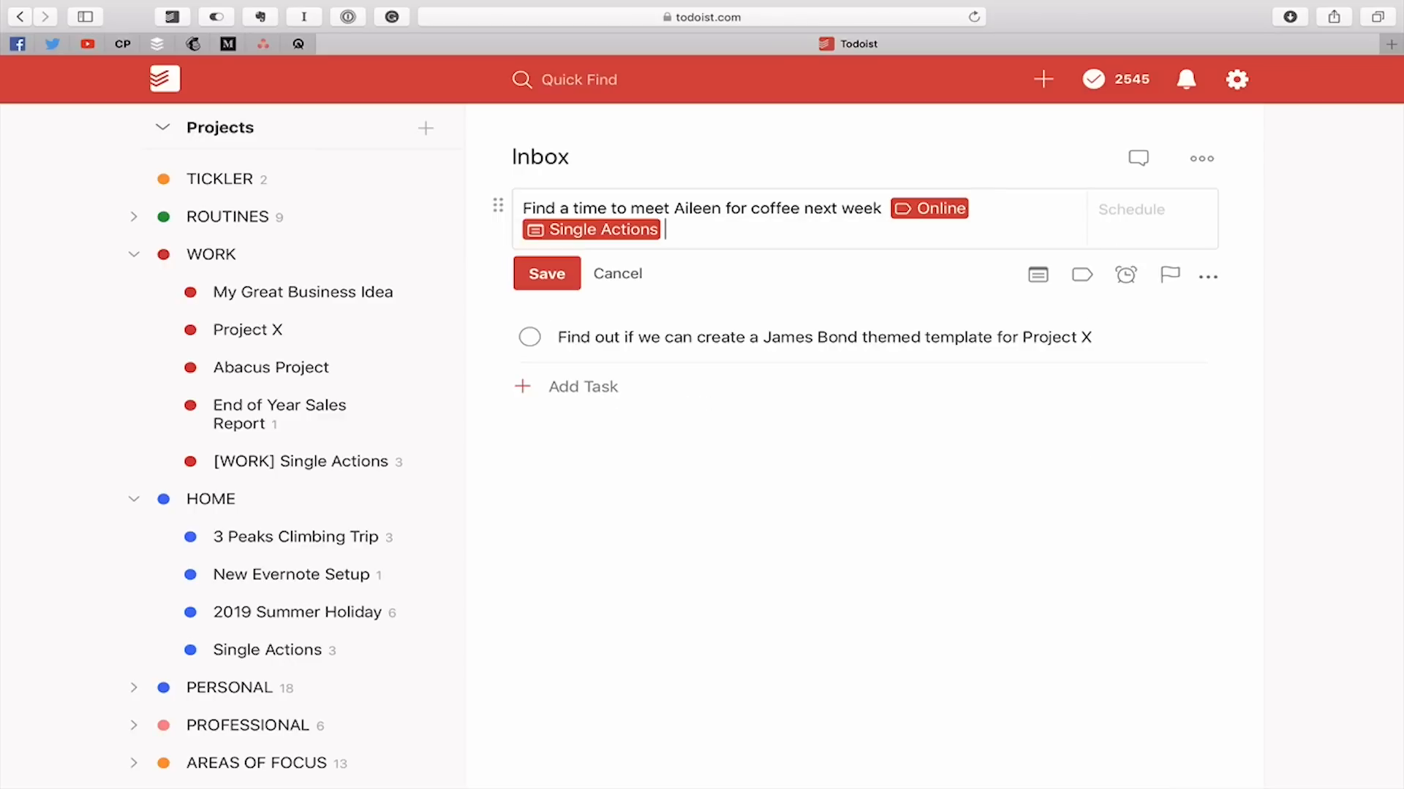
Step: Set the coffee meeting task's due date to Saturday and save the task
type("#sat")
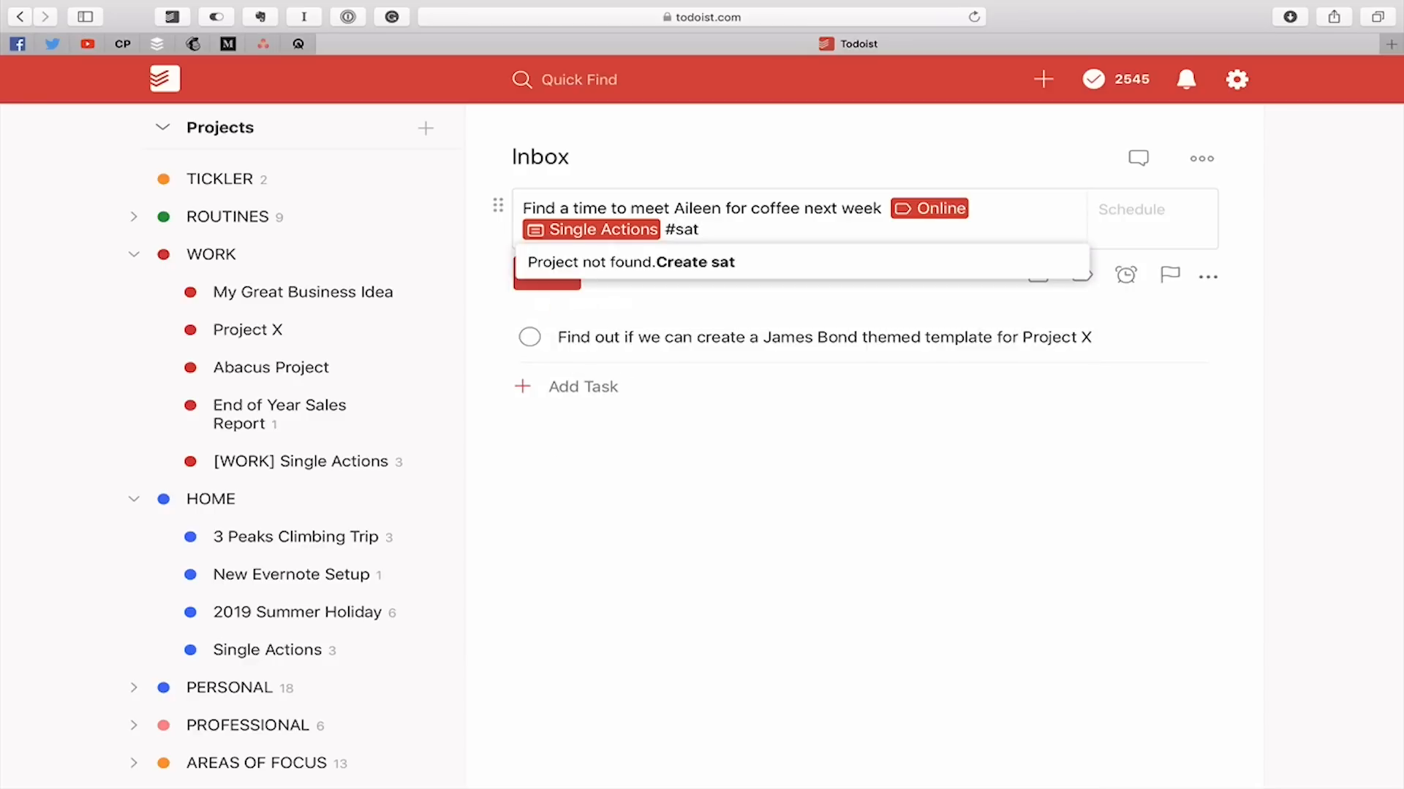
key("BackSpace")
key("BackSpace")
key("BackSpace")
key("BackSpace")
type("sat")
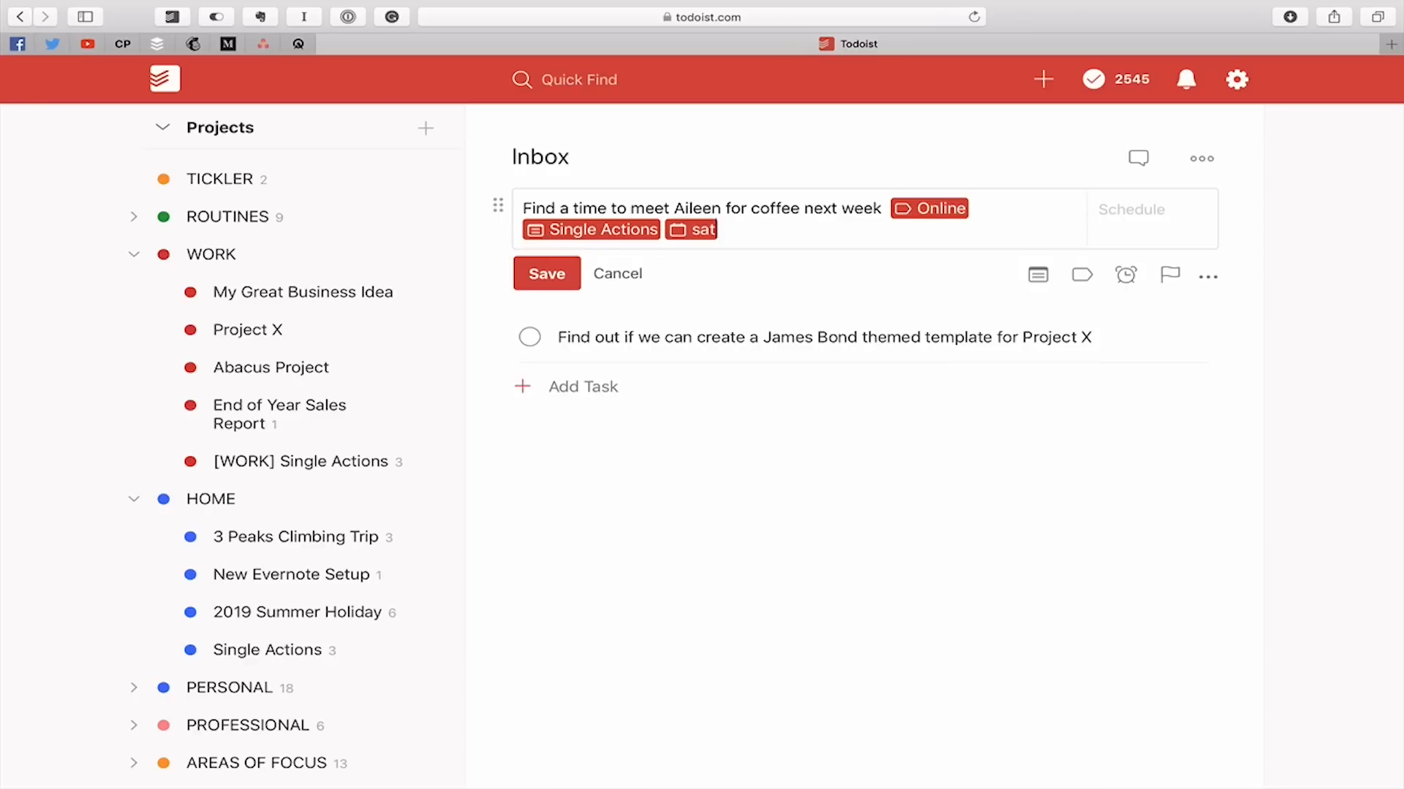
key("Return")
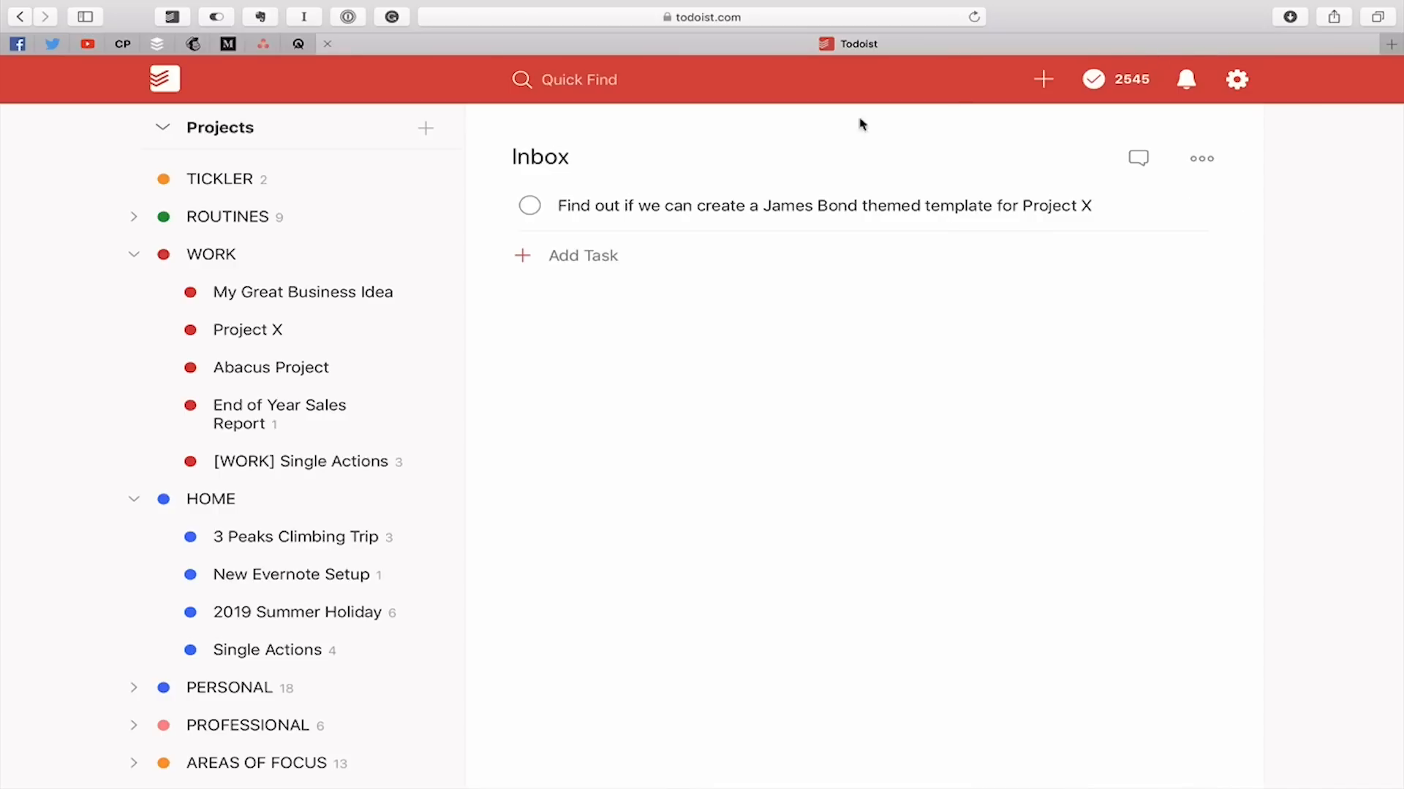
Step: Assign the James Bond themed template task to Project X and create a "research" label for it
left_click(778, 202)
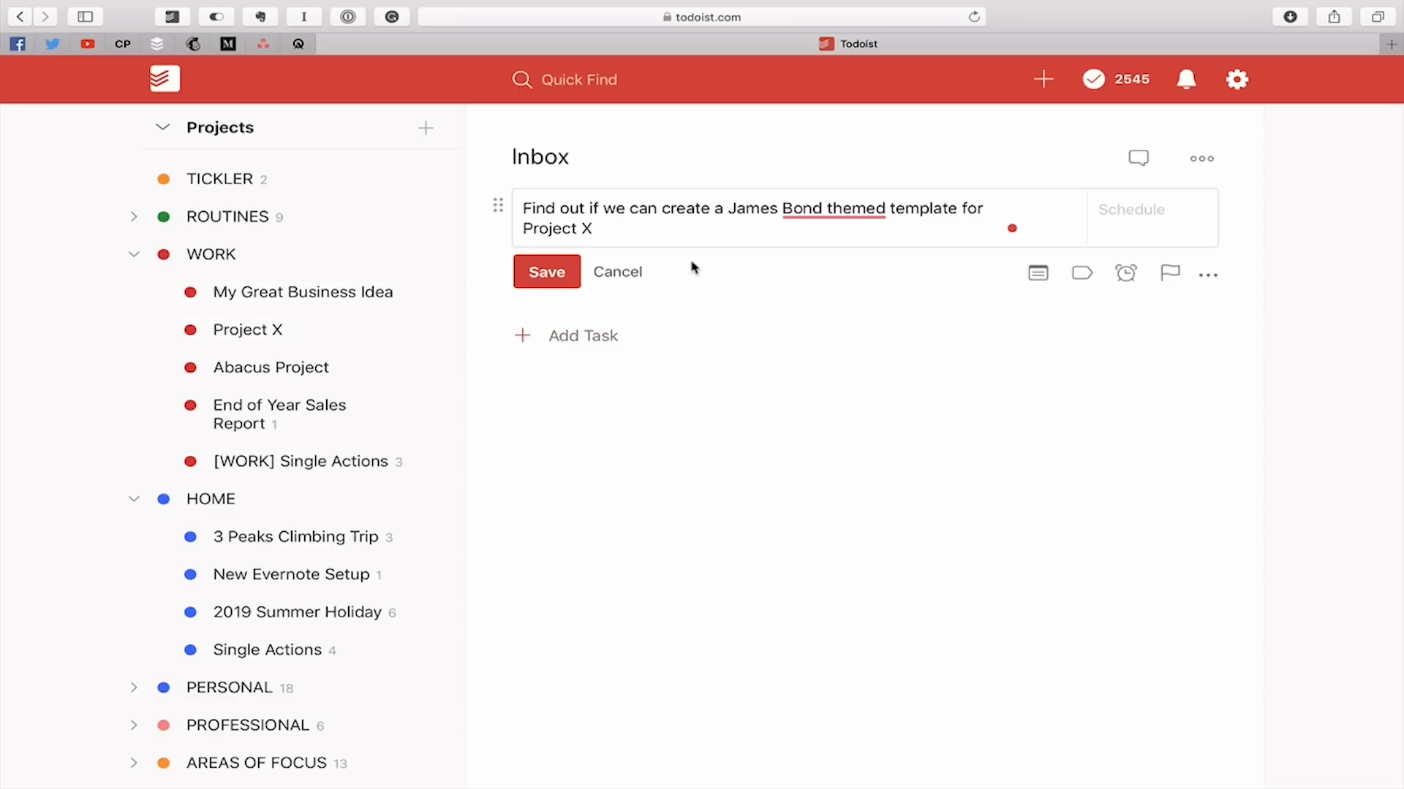
type("#pr")
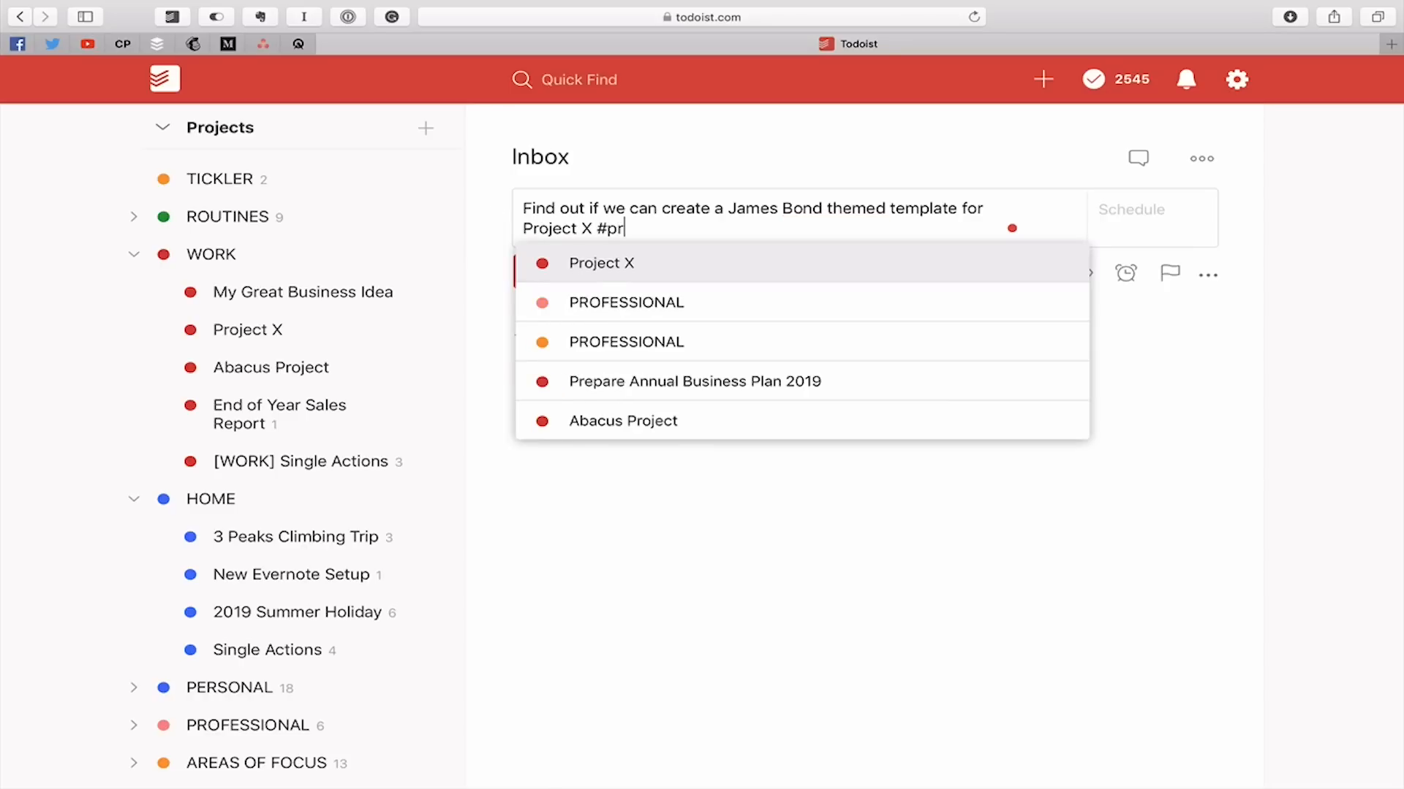
key("Return")
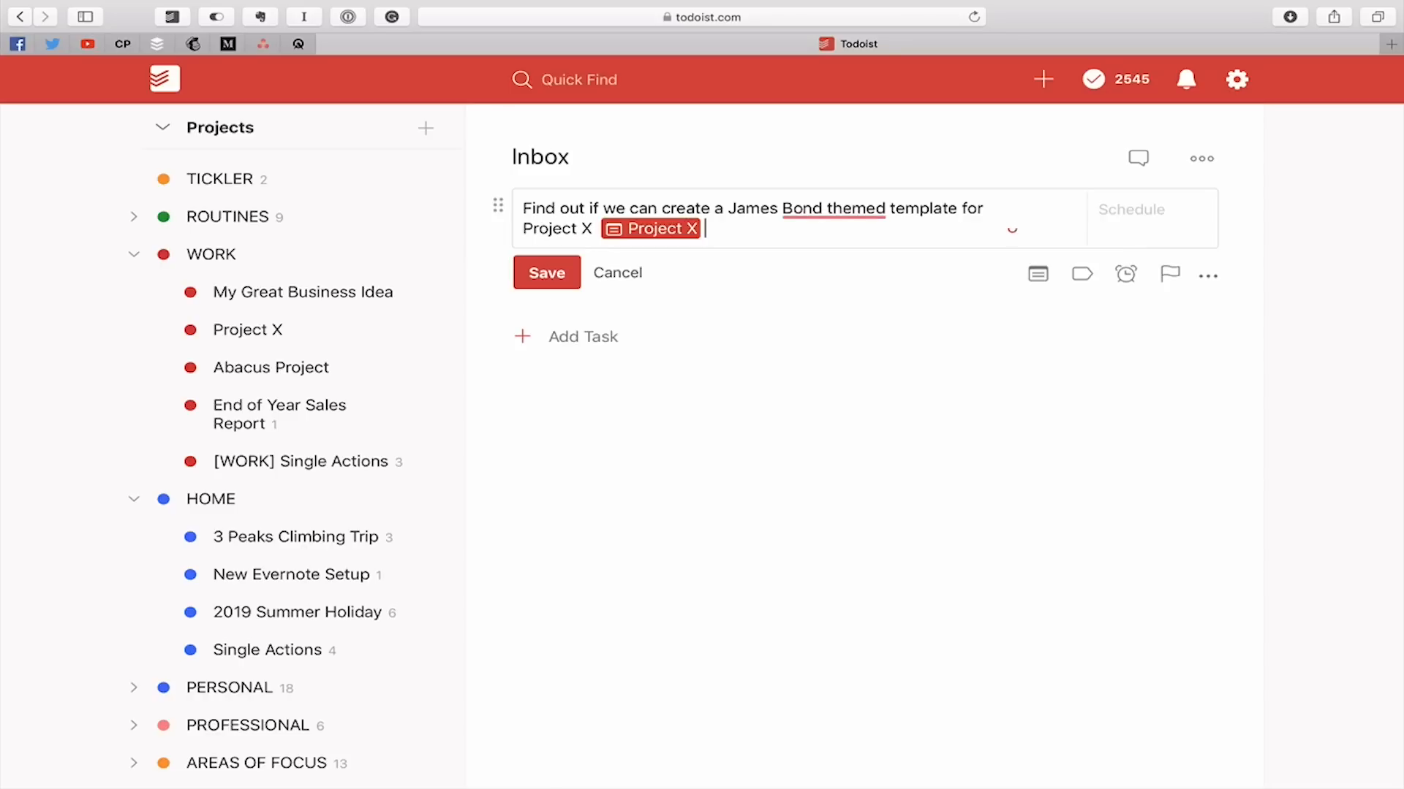
type("@")
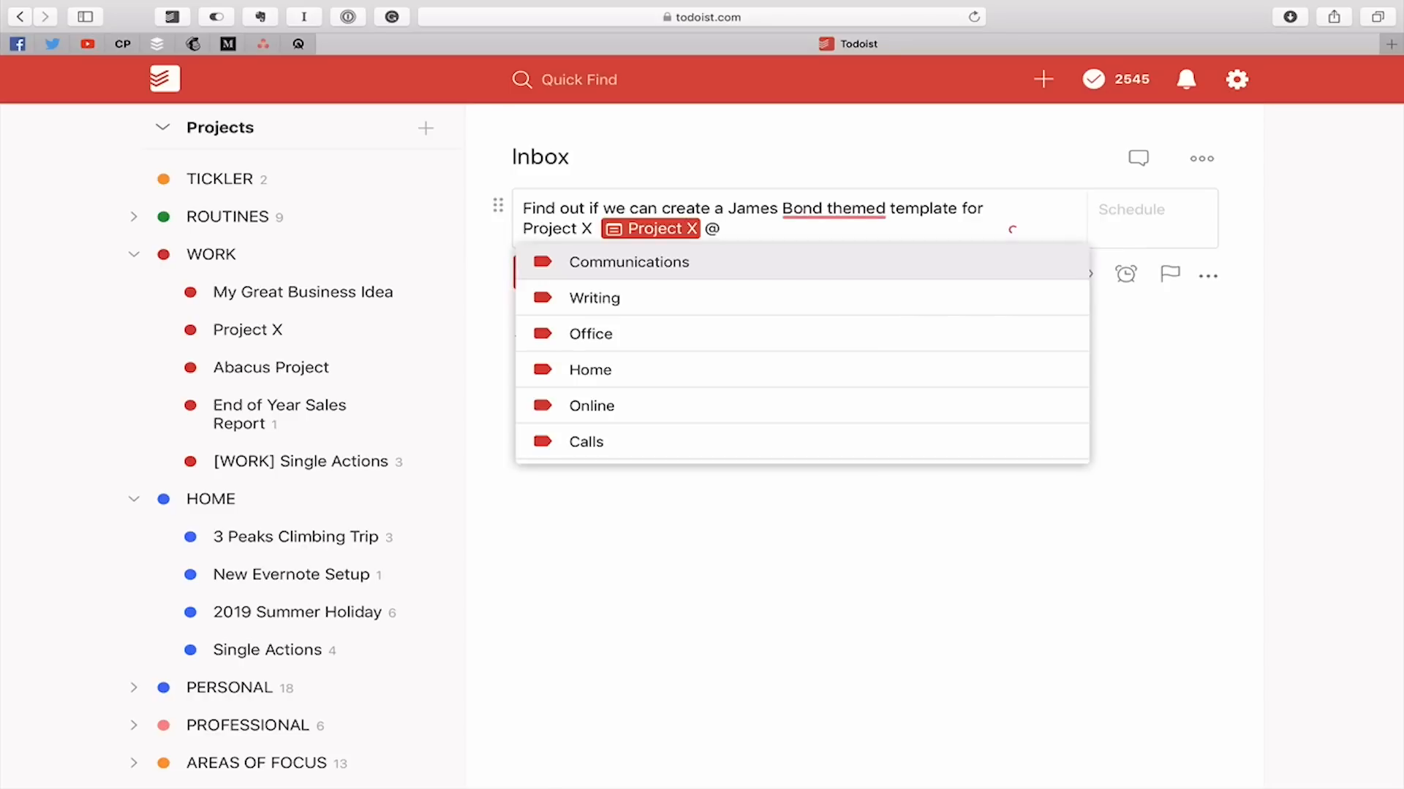
type("re")
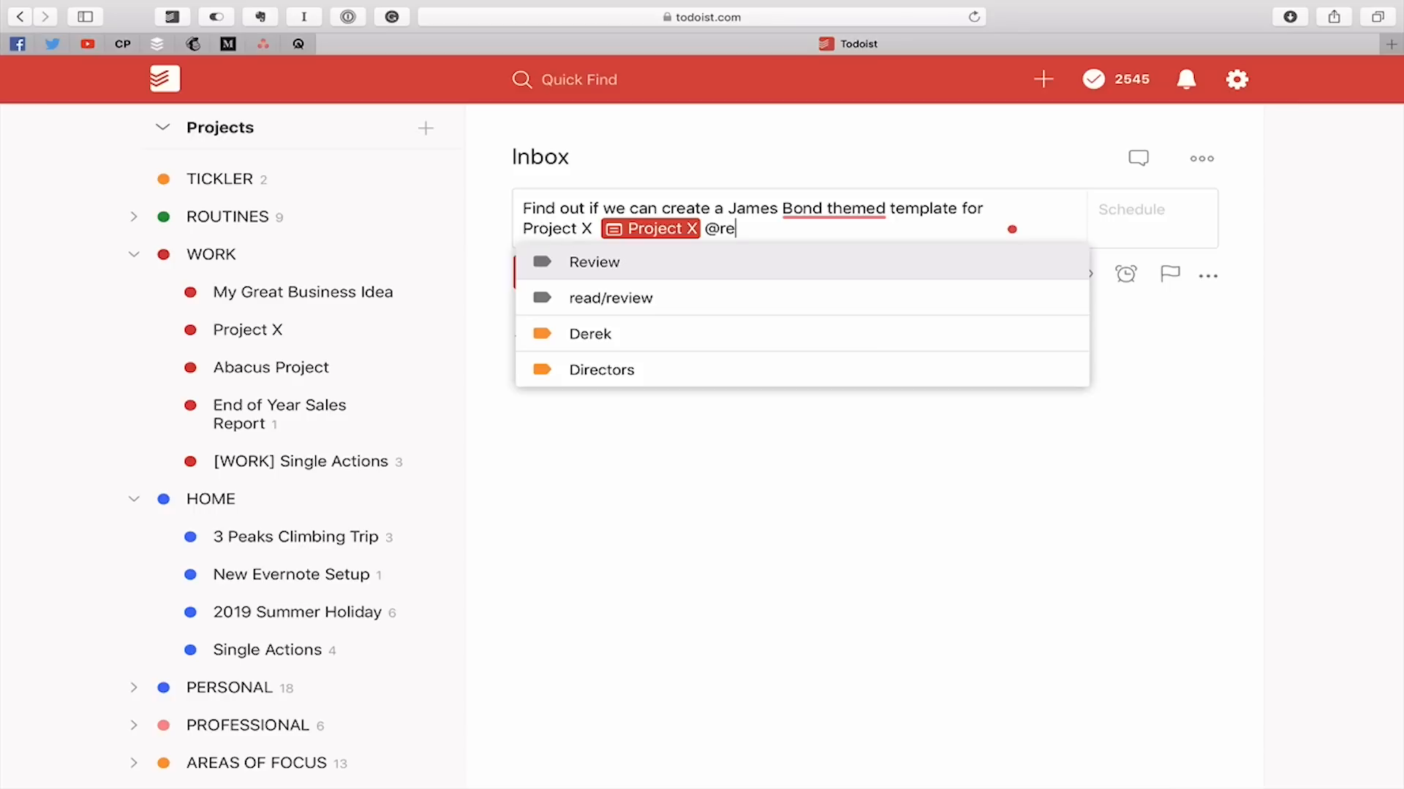
type("sea")
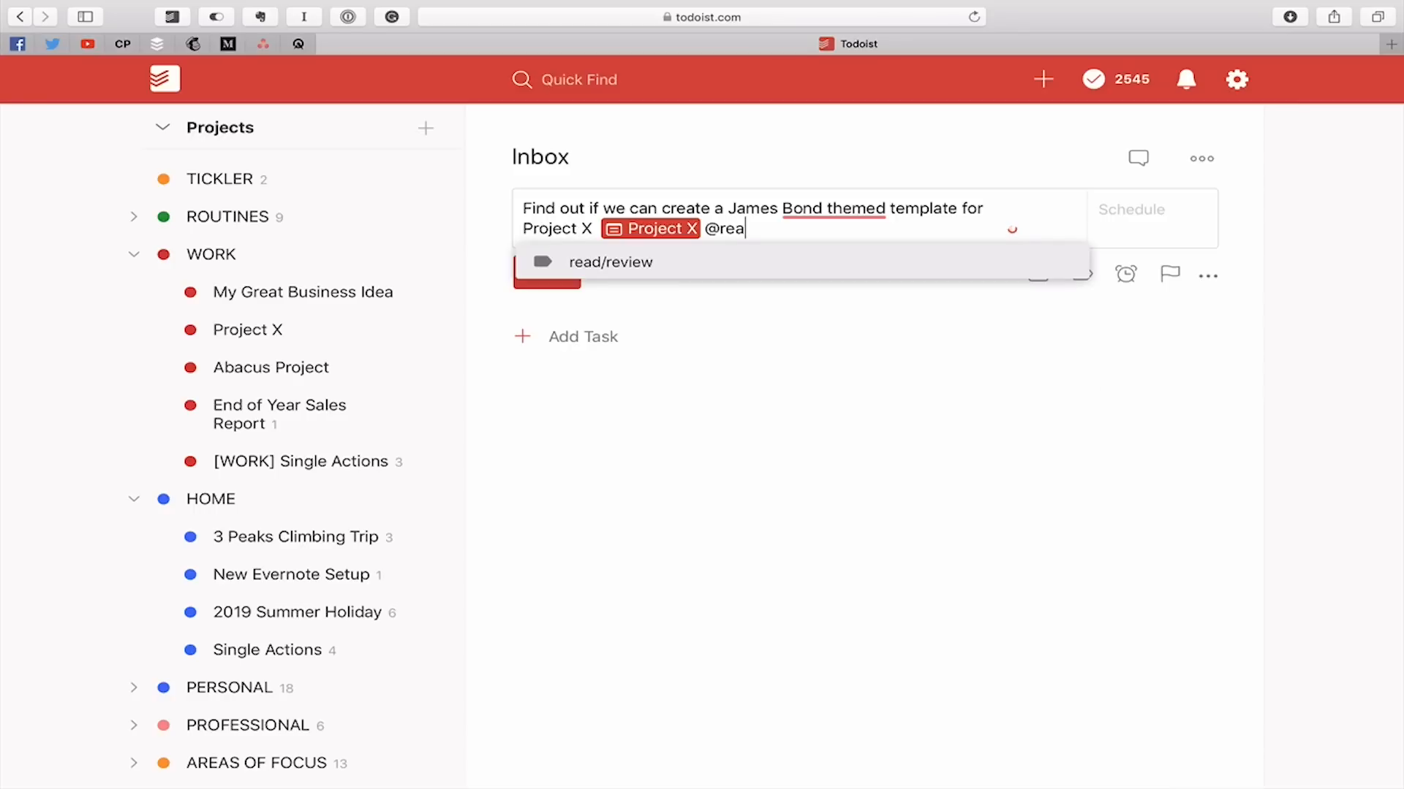
key("BackSpace")
type("search")
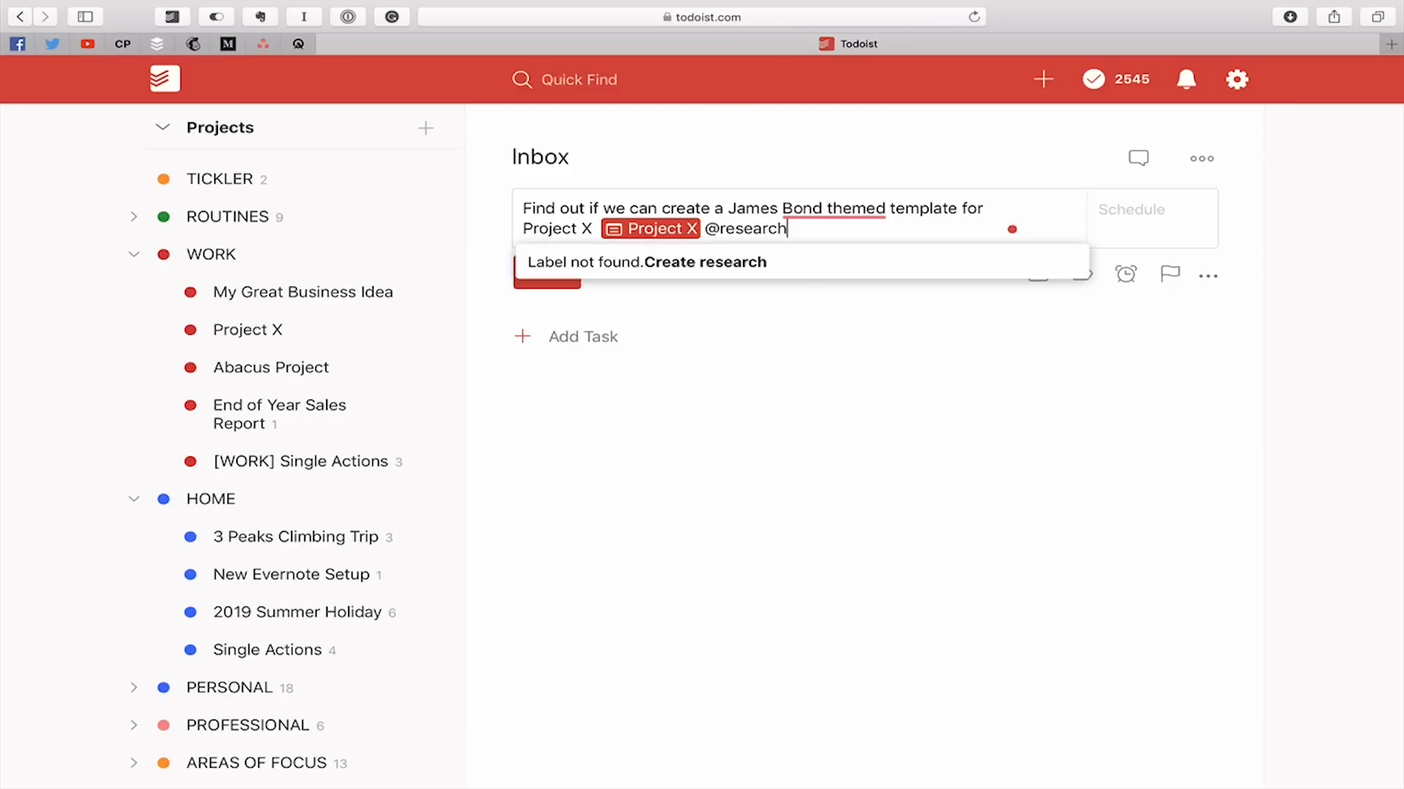
left_click(679, 275)
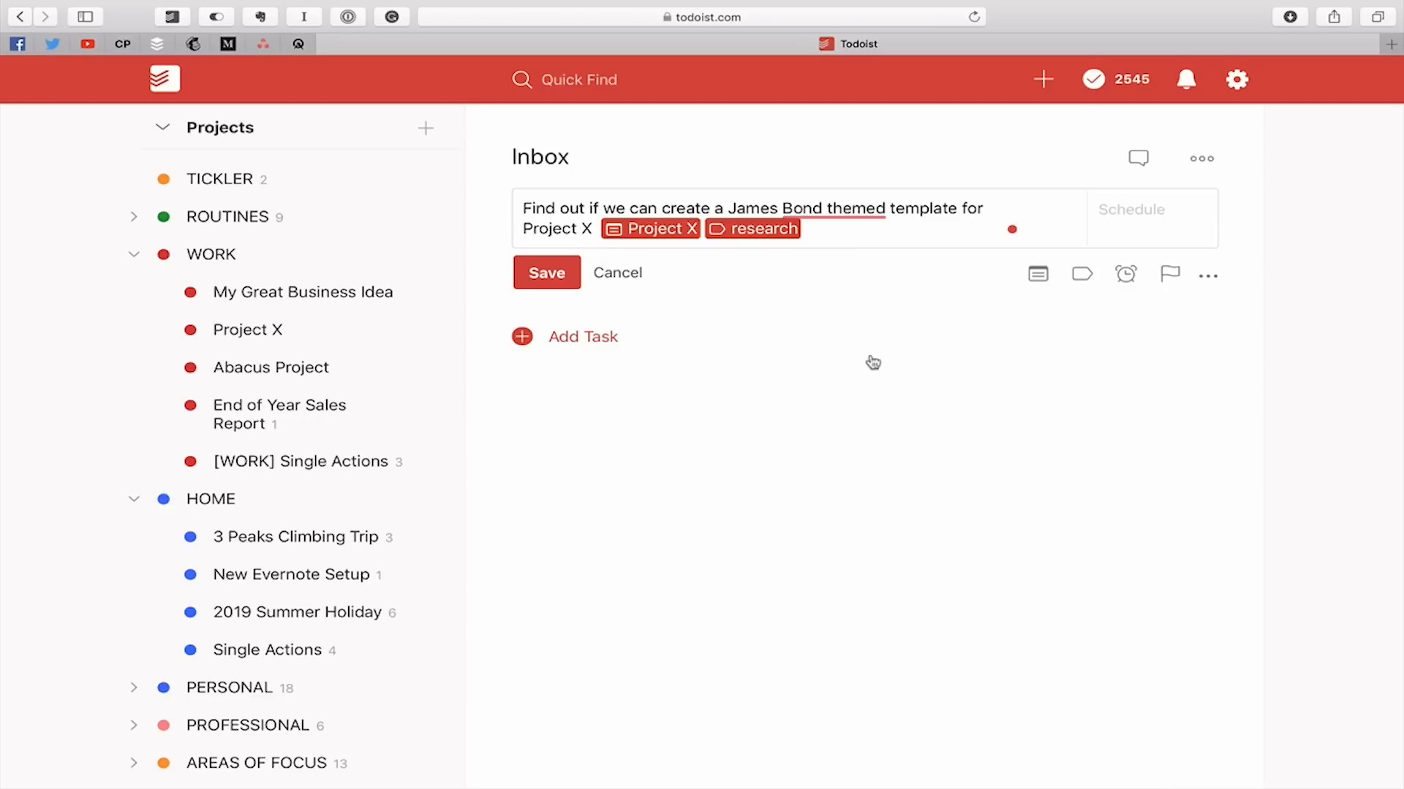
Step: Add the existing colleague's name label to the James Bond themed template task and save it
type("@to")
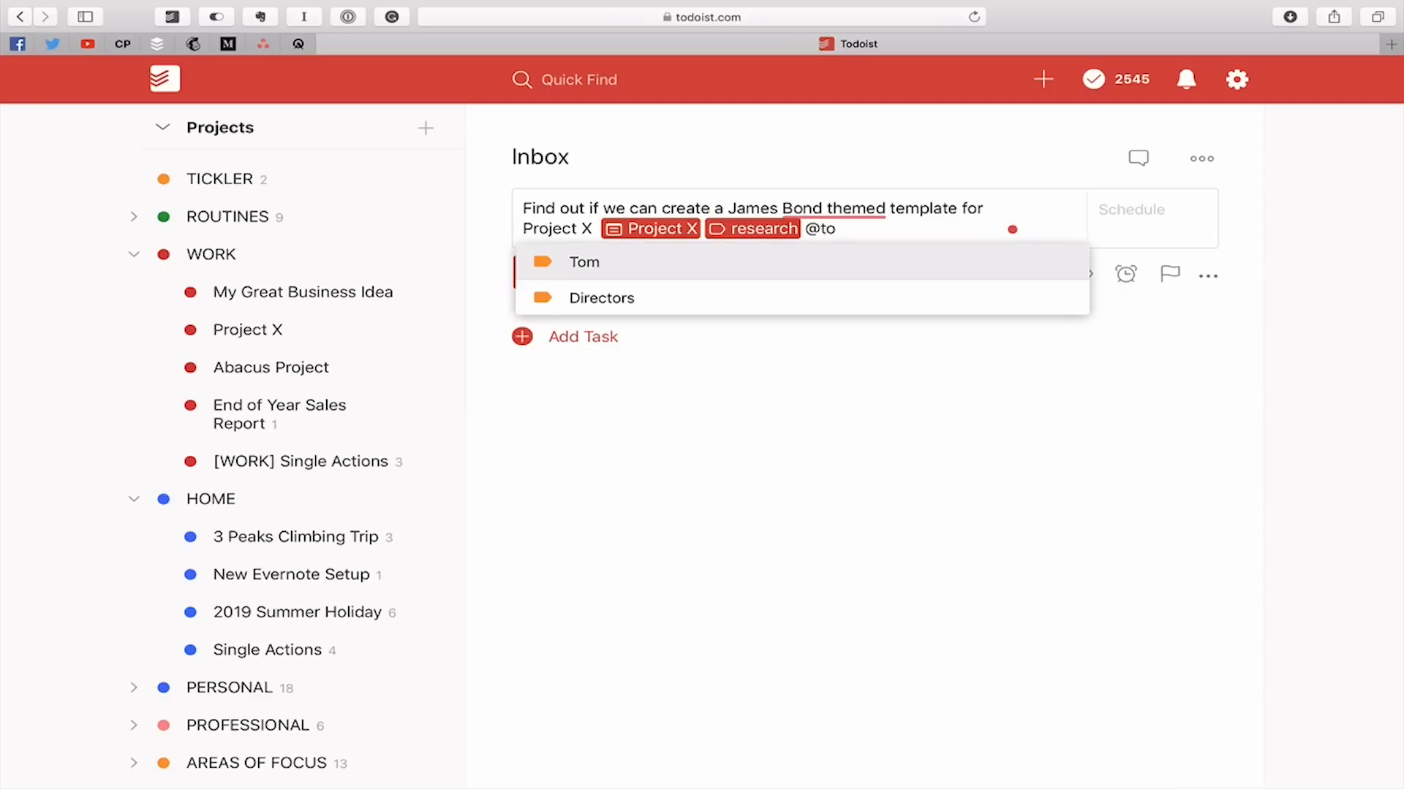
key("Return")
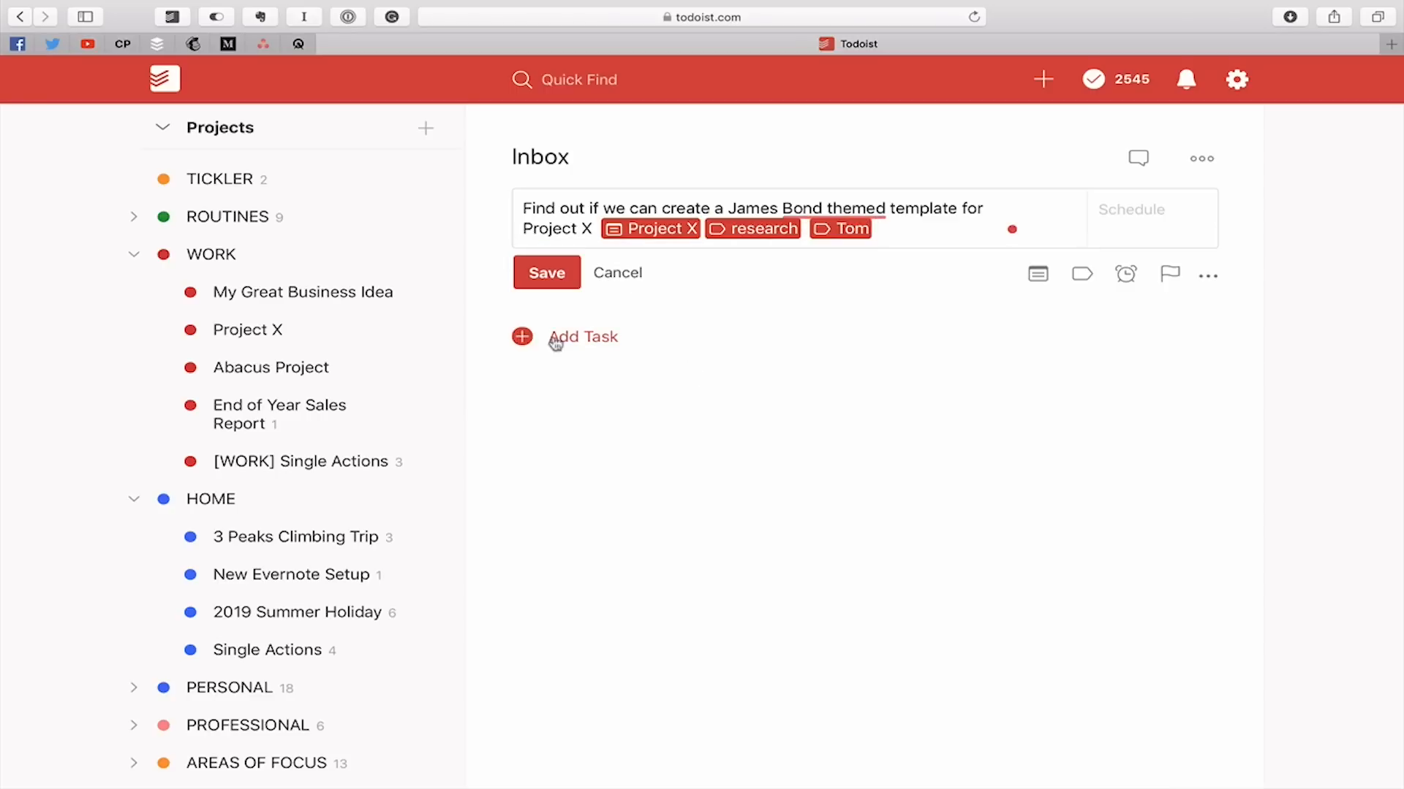
left_click(557, 275)
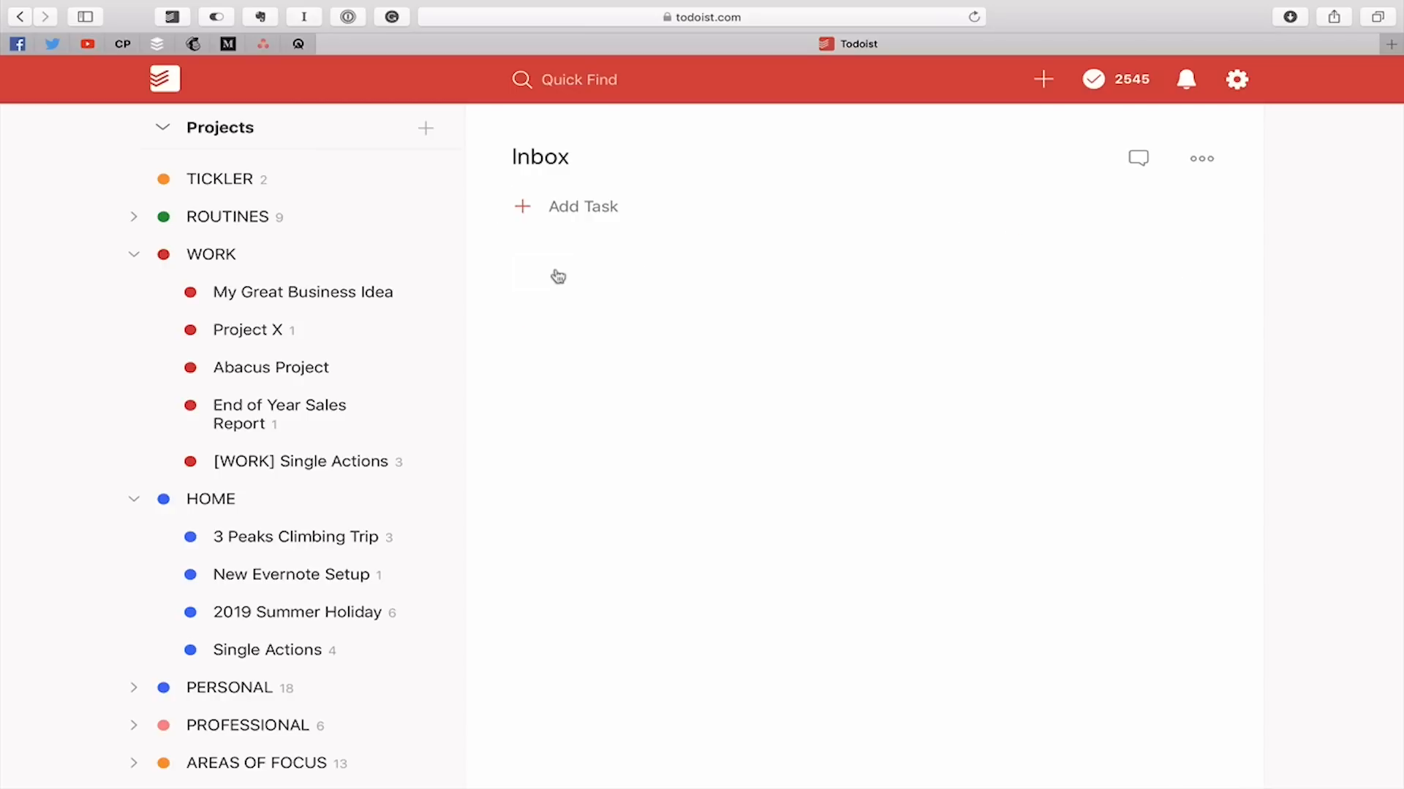
Step: Search for the colleague's name label and open its list of tasks
left_click(647, 83)
type("@")
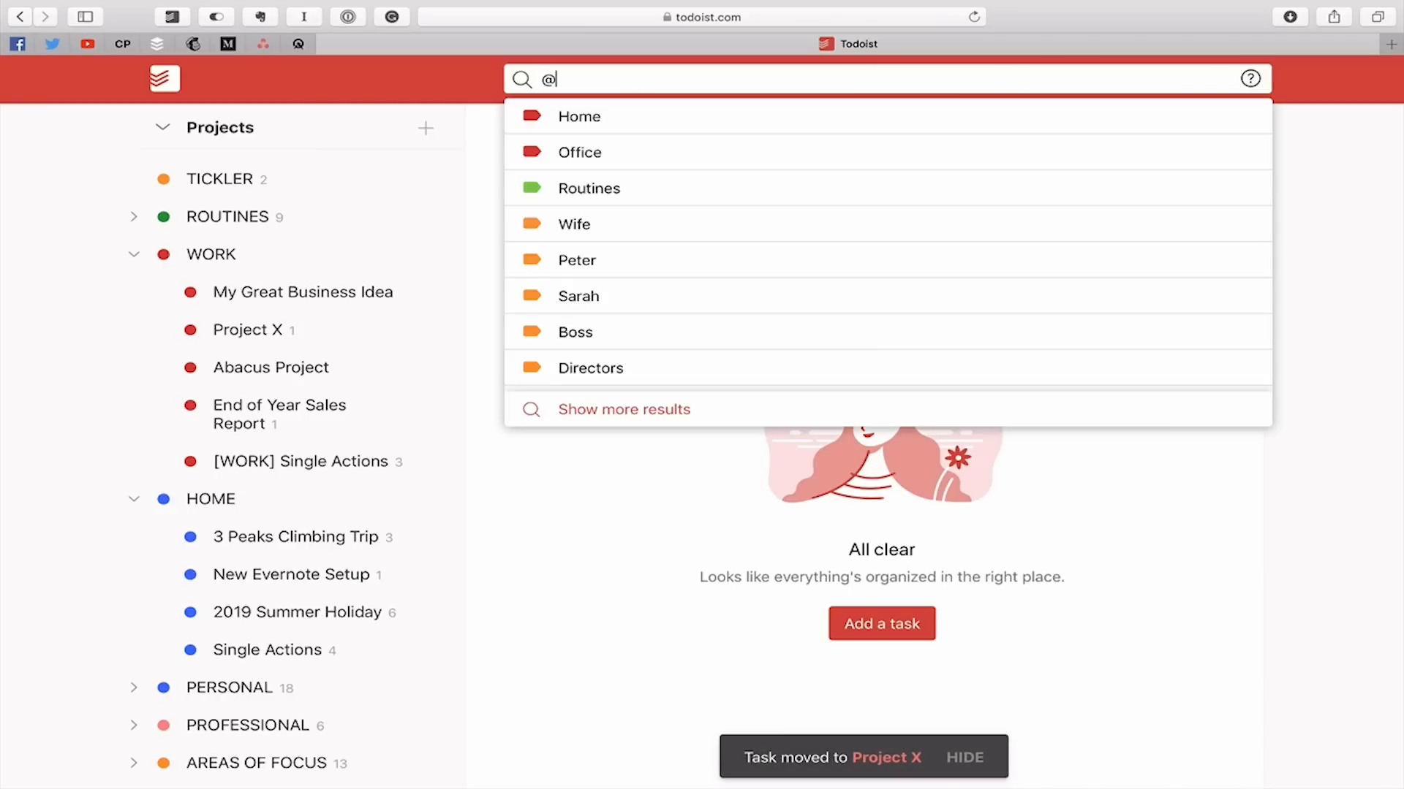
type("tom")
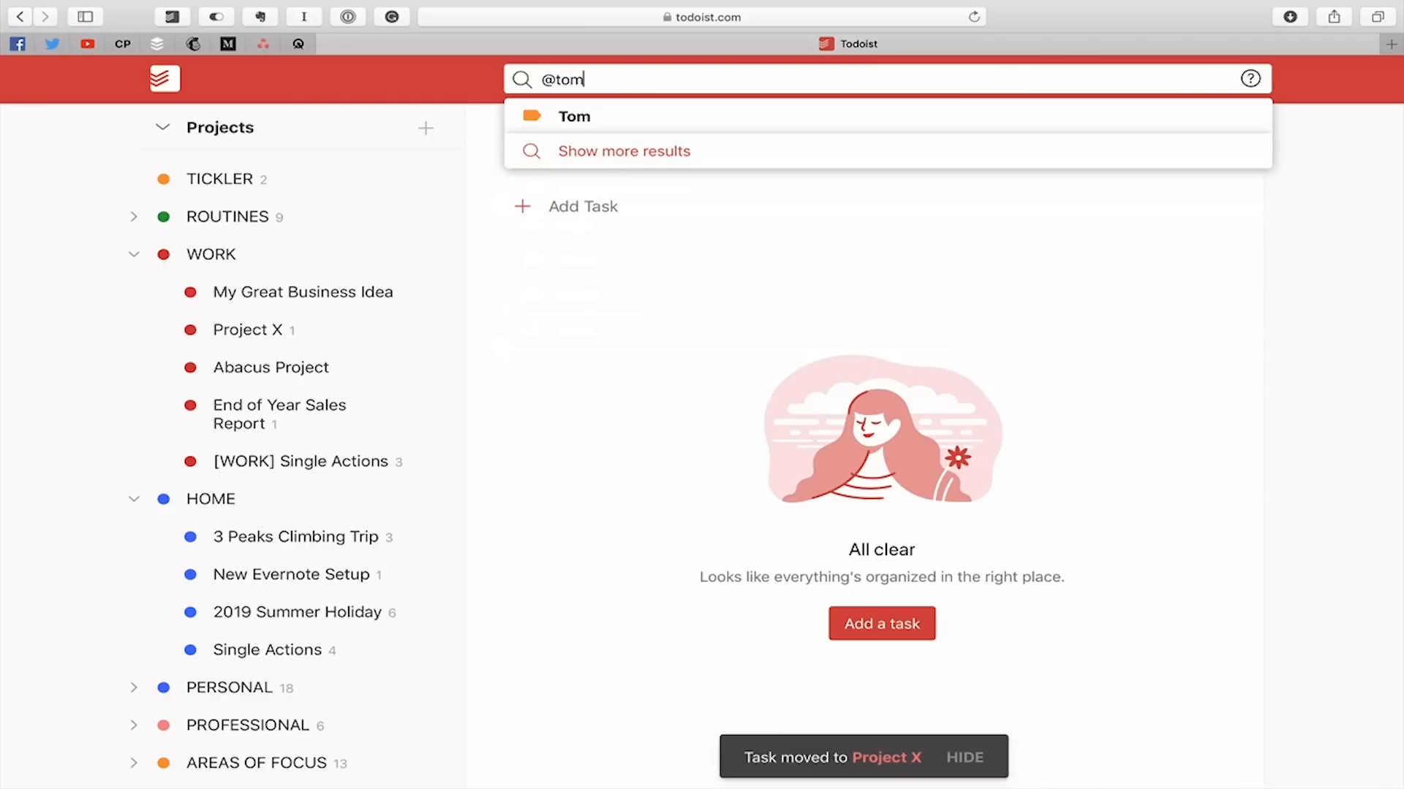
left_click(583, 118)
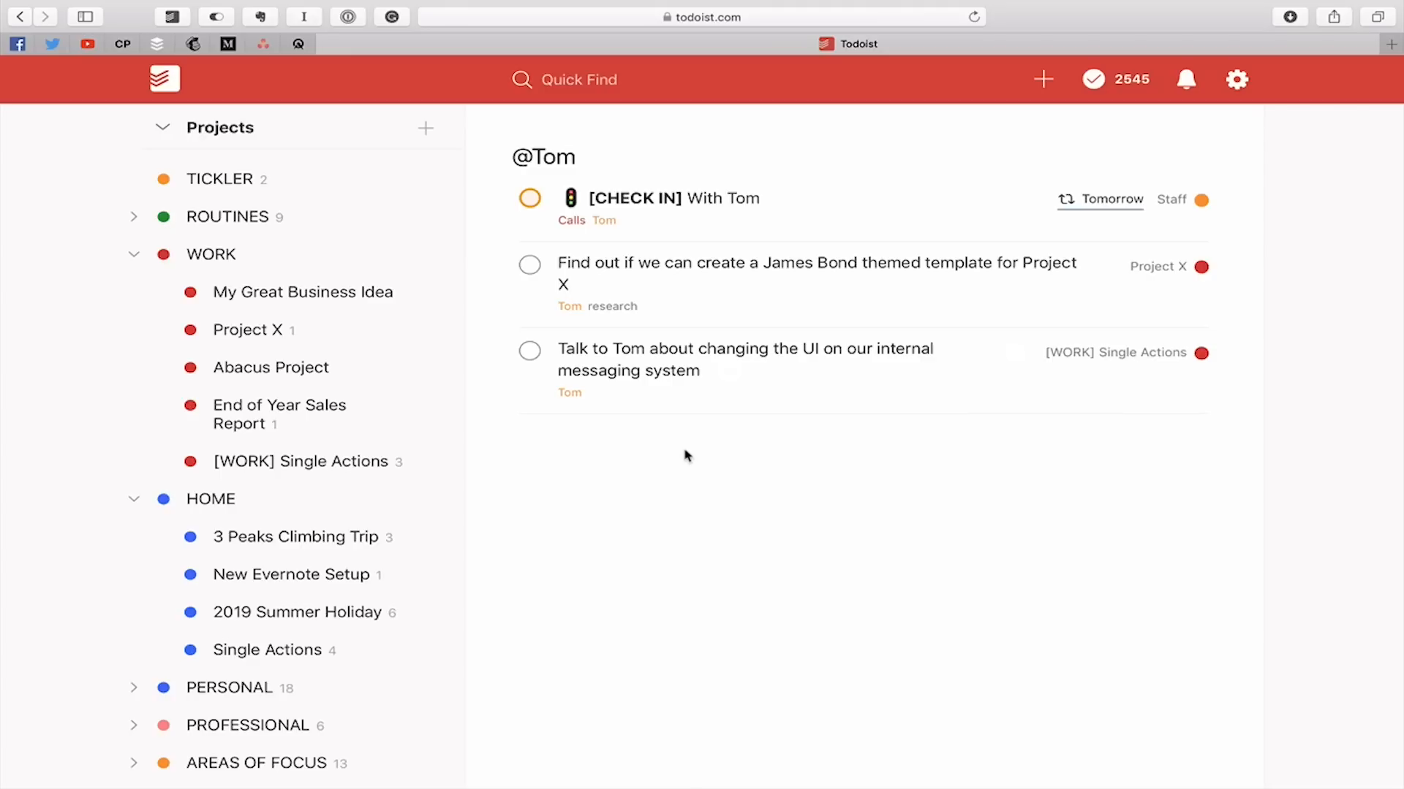
Step: Add the Online label to the Anjunabeats Volume 14 download task in HOME's Single Actions project and save it
left_click(317, 653)
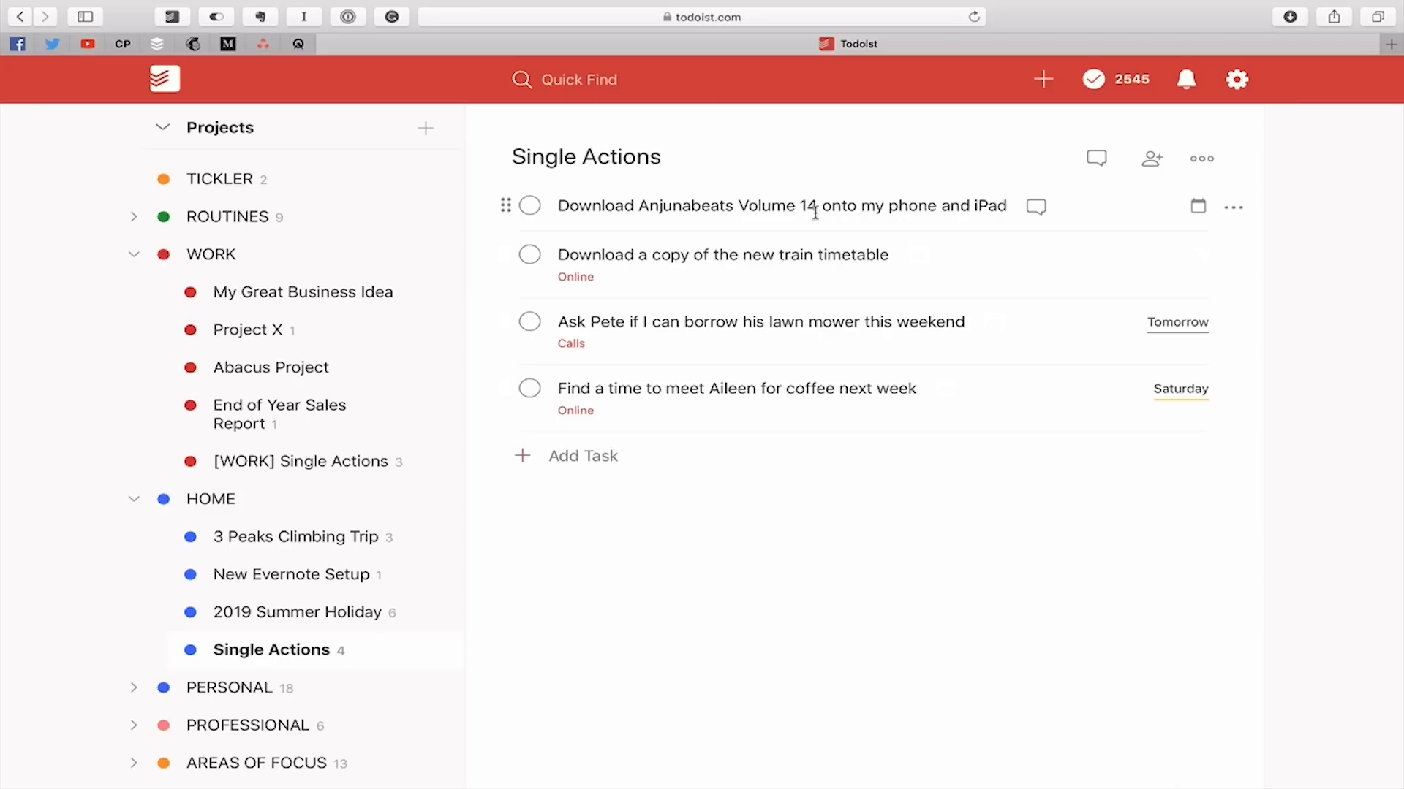
left_click(739, 205)
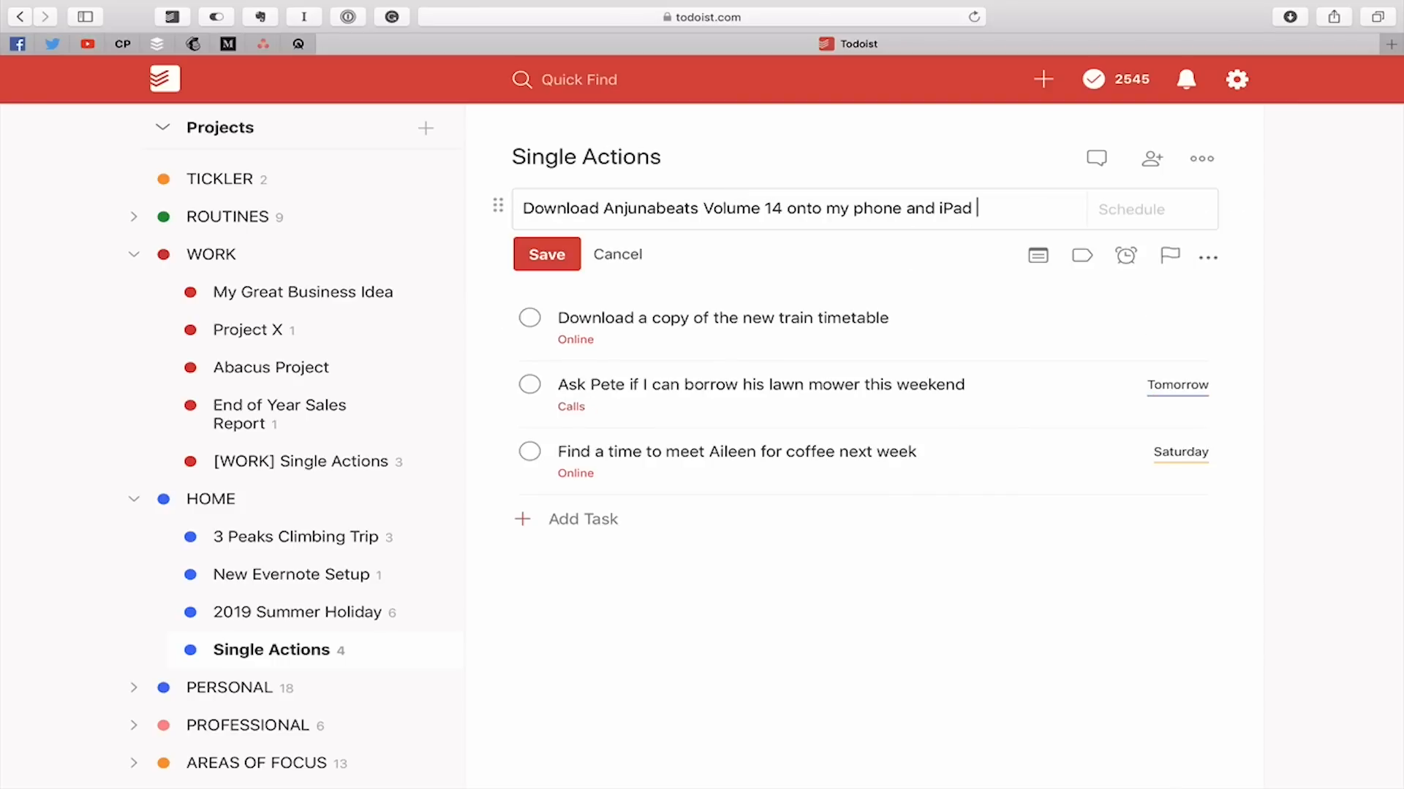
type("@")
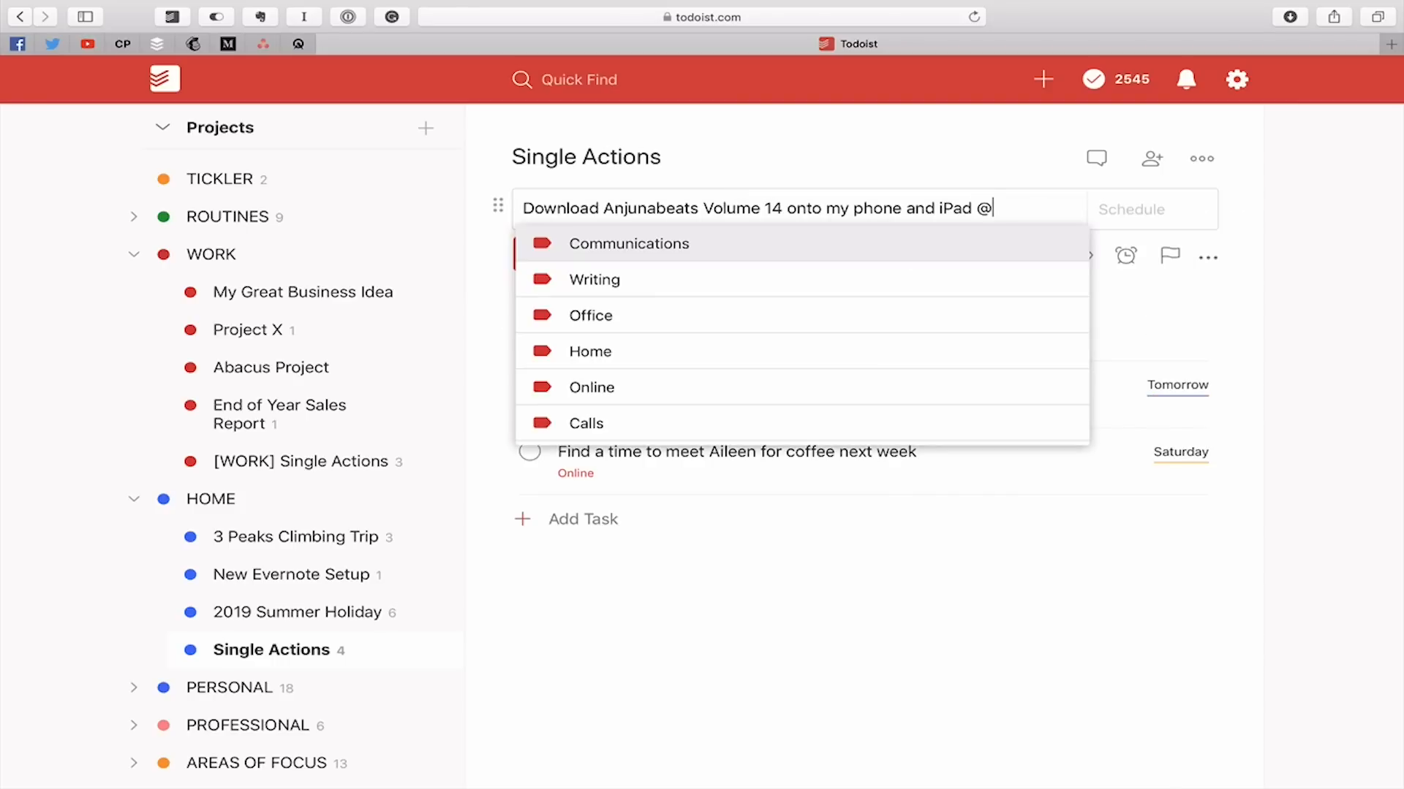
type("on")
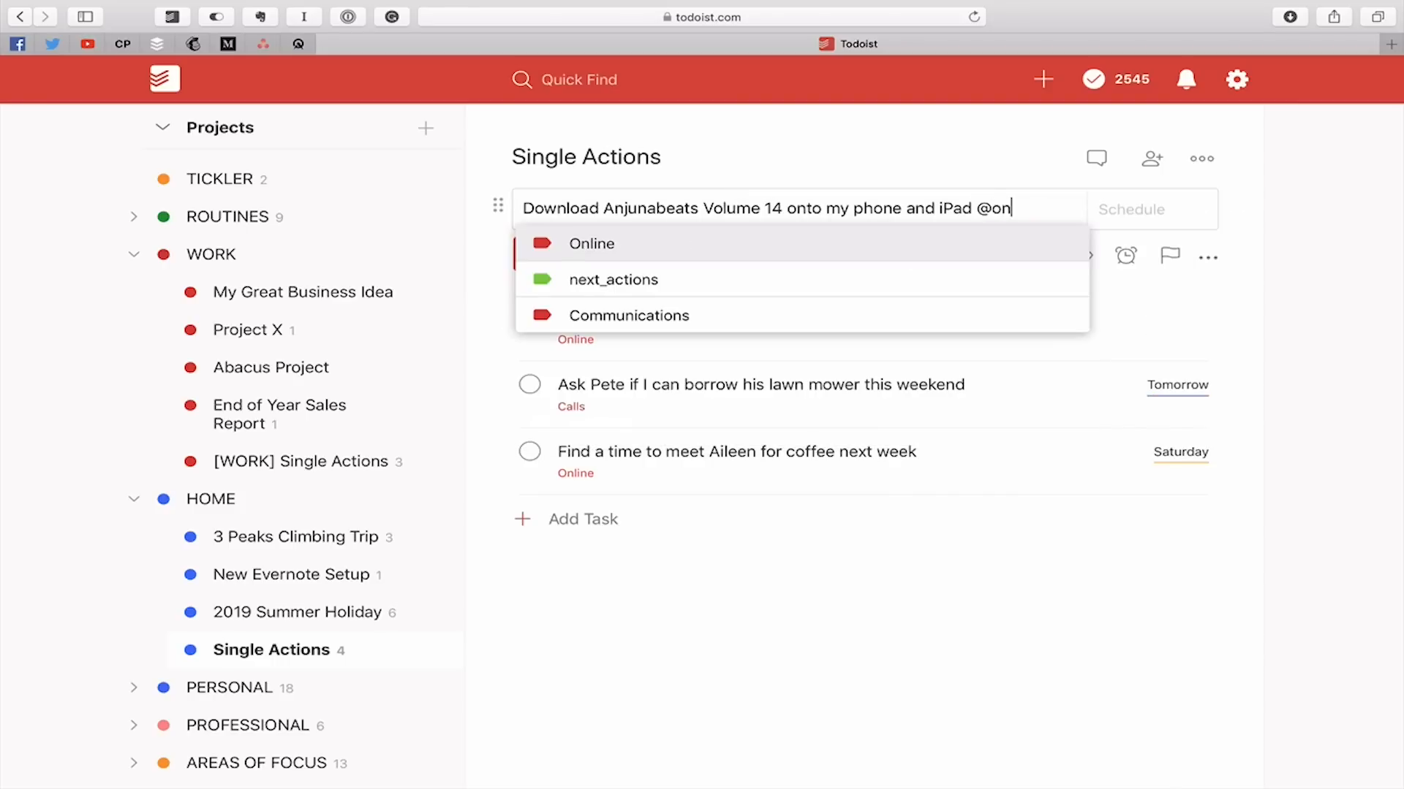
key("Return")
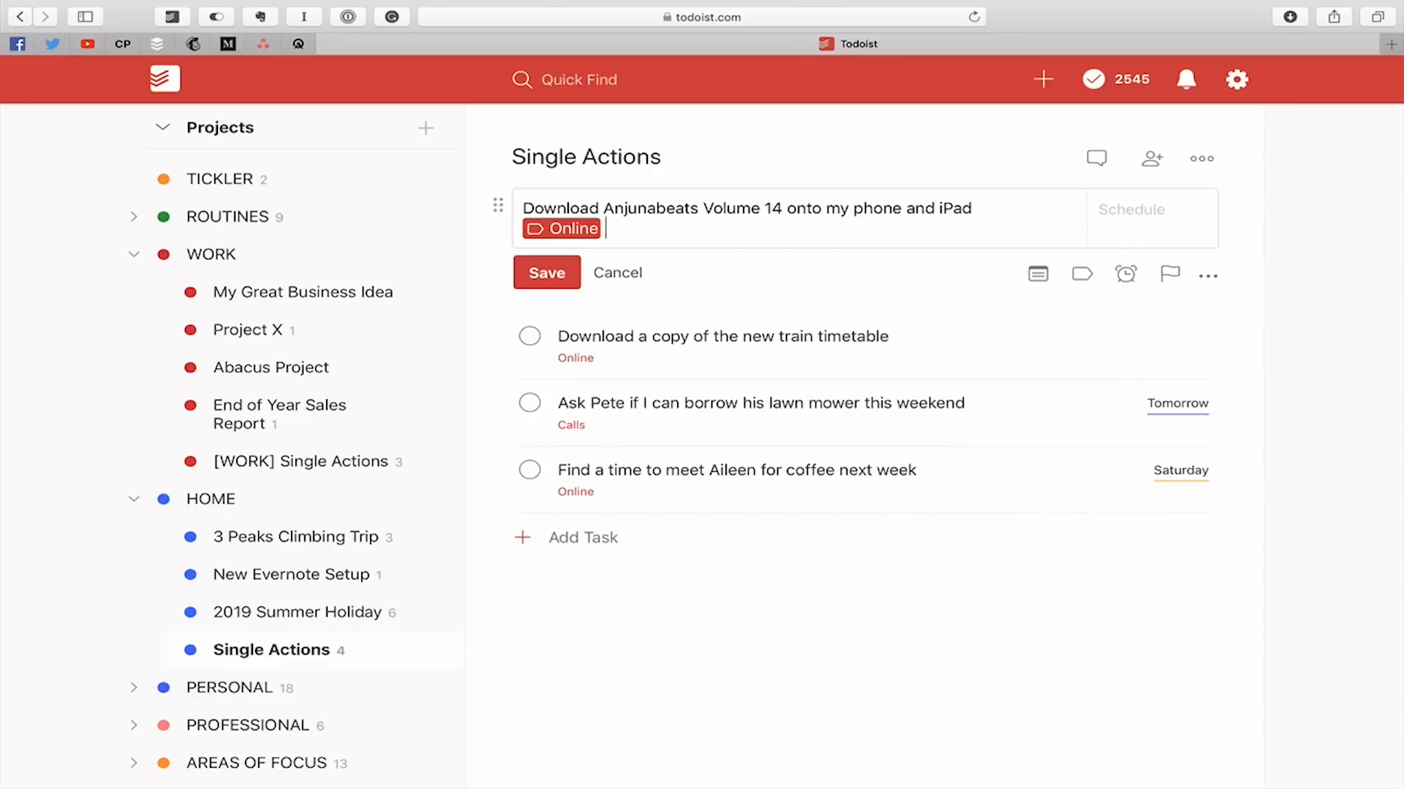
left_click(581, 284)
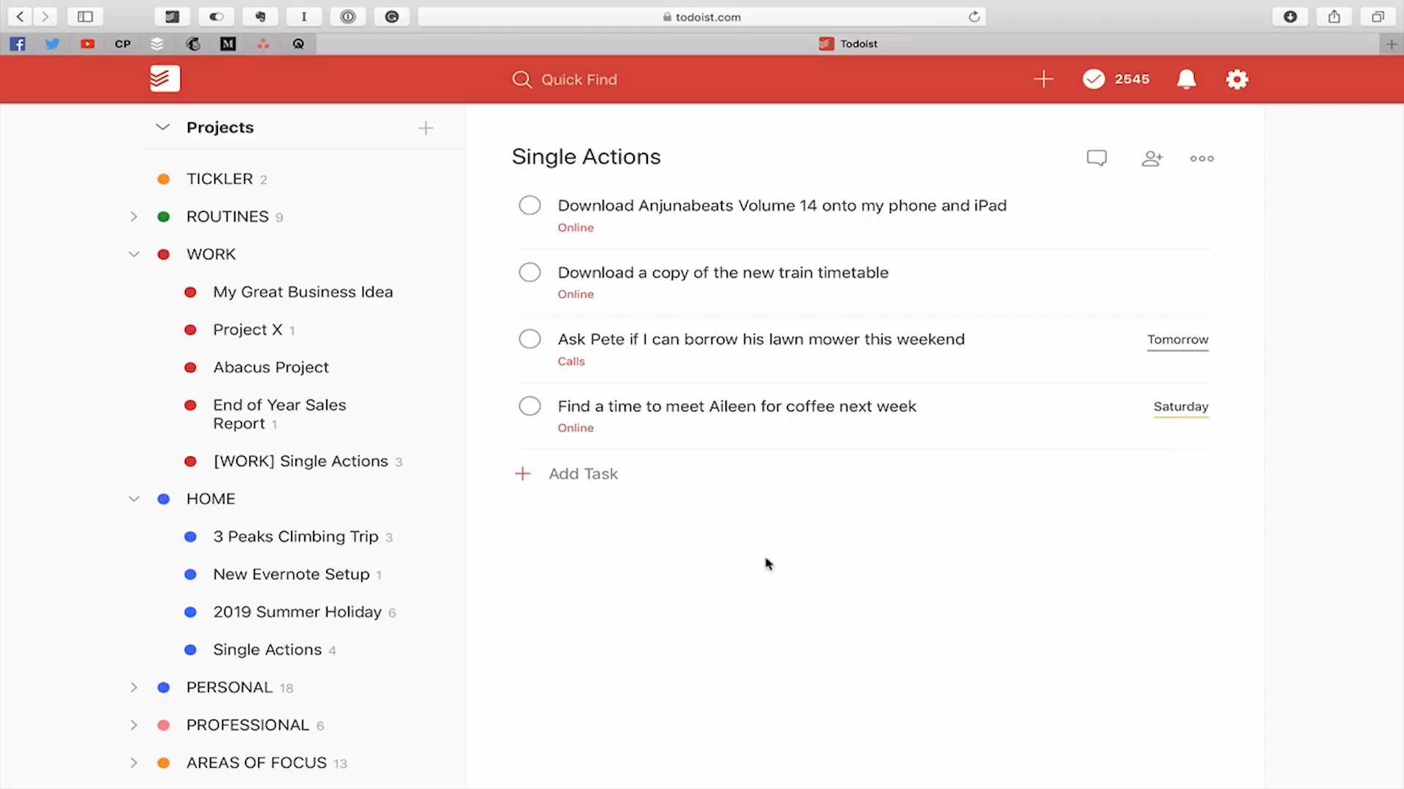
Step: Open the [WORK] Single Actions project to review its tasks
left_click(331, 457)
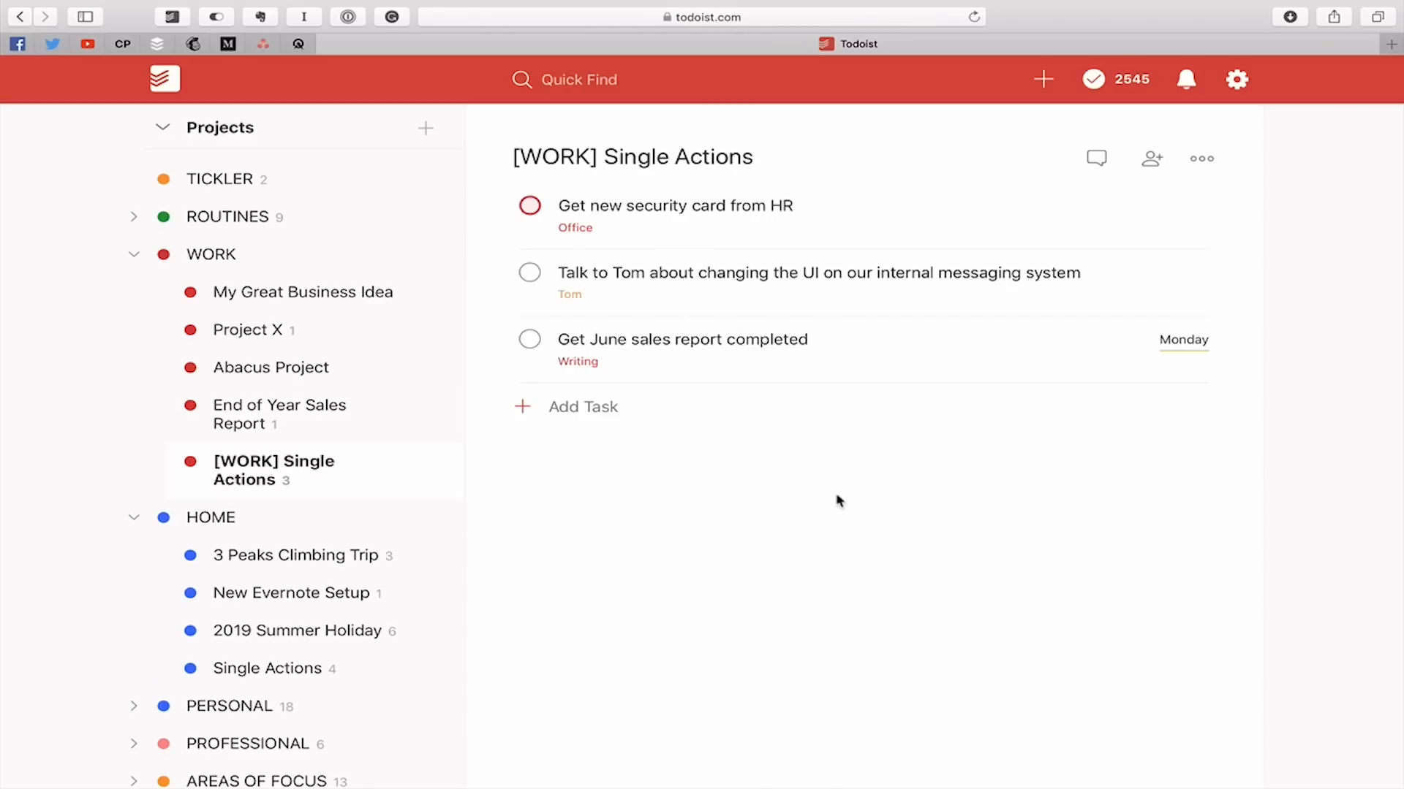